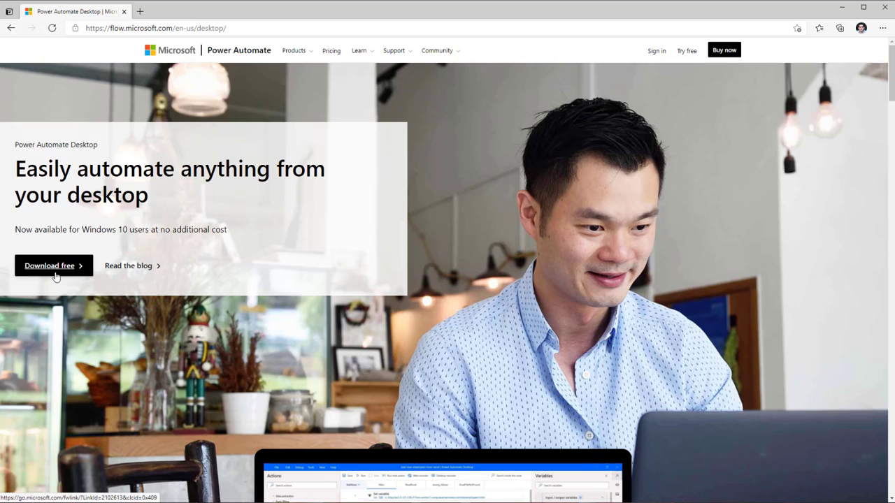
Download the Power Automate Desktop installer in Edge and open the Setup .exe
{"action": "left_click", "coordinate": [56, 270]}
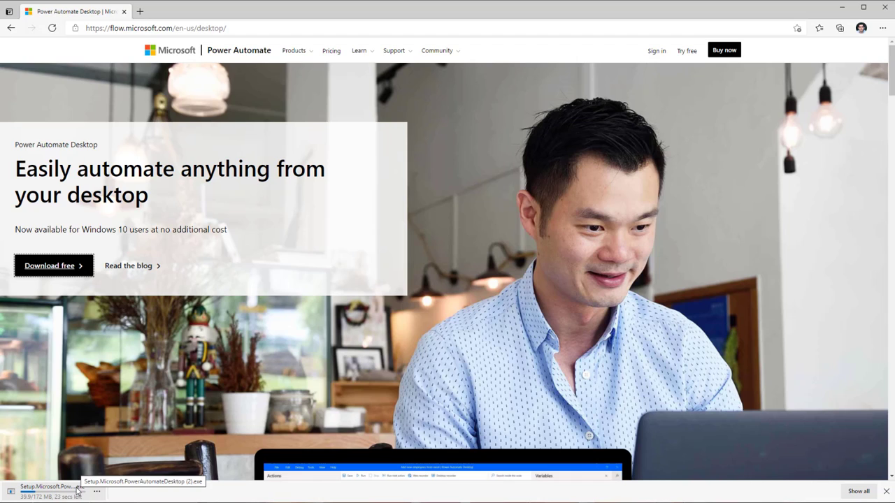
{"action": "left_click", "coordinate": [76, 492]}
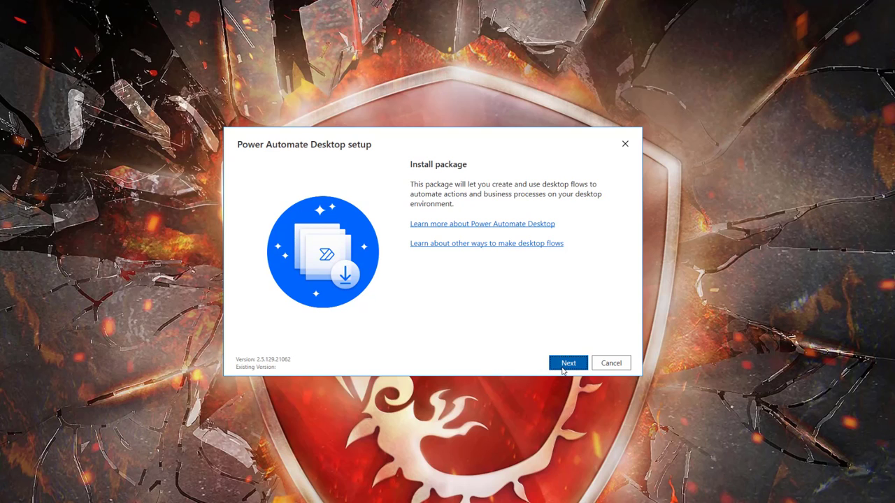
Accept the terms, install Power Automate Desktop, and launch it
{"action": "left_click", "coordinate": [564, 371]}
{"action": "left_click", "coordinate": [314, 275]}
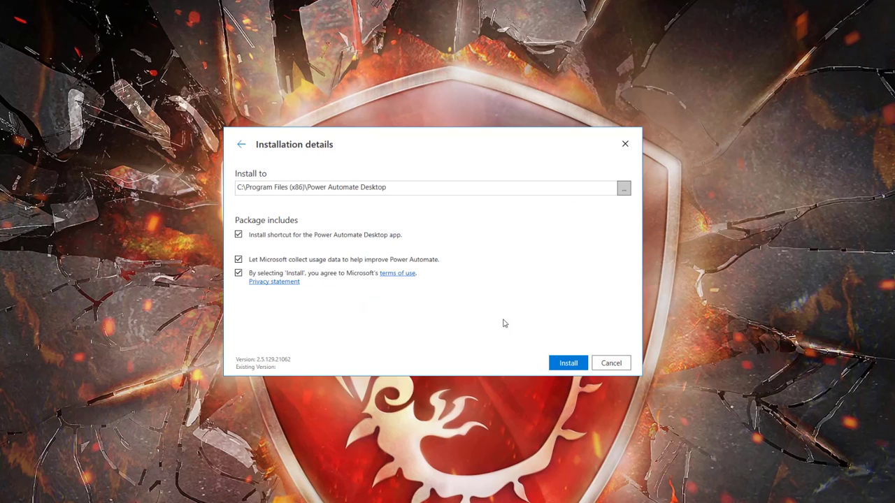
{"action": "left_click", "coordinate": [568, 363]}
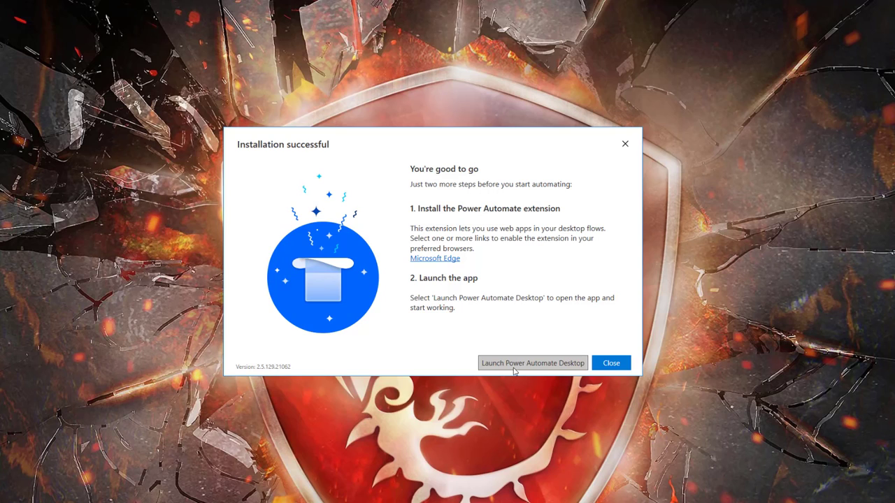
{"action": "left_click", "coordinate": [513, 368]}
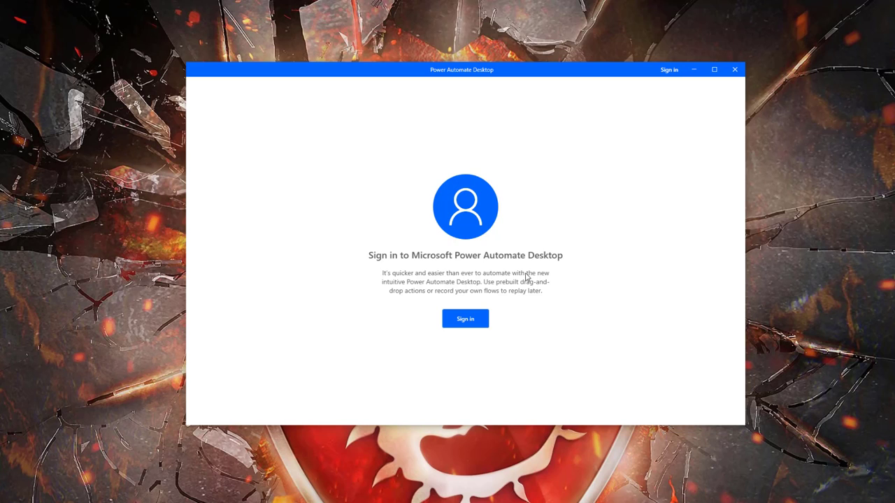
Sign in to Power Automate Desktop with the account e-mail
{"action": "left_click", "coordinate": [478, 320]}
{"action": "key", "text": "ctrl+v"}
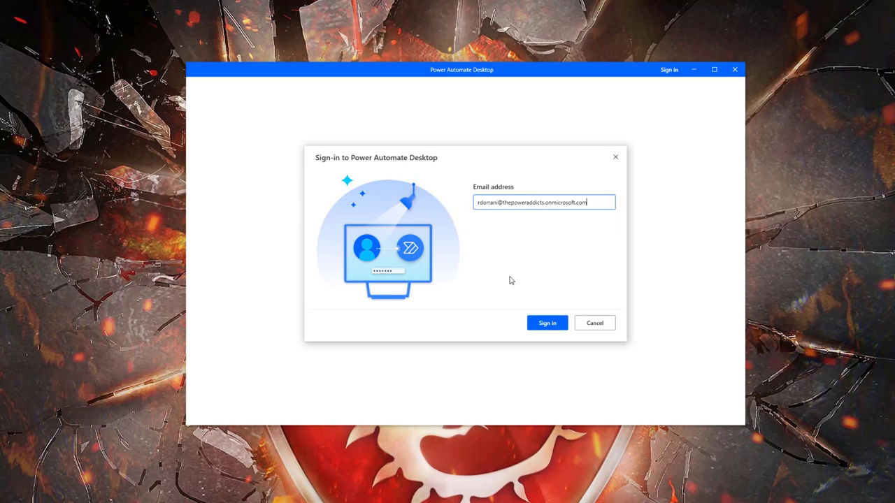
{"action": "left_click", "coordinate": [547, 323]}
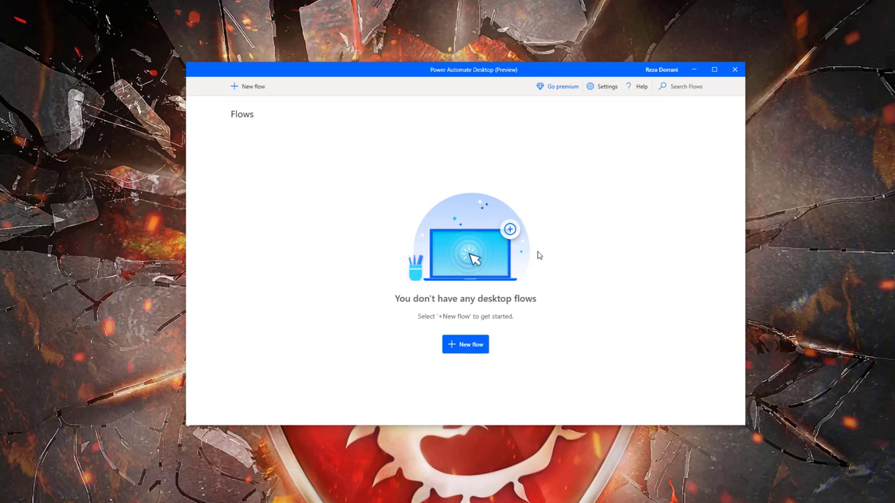
Create a new flow named 'Backup flow run history'
{"action": "left_click", "coordinate": [460, 346]}
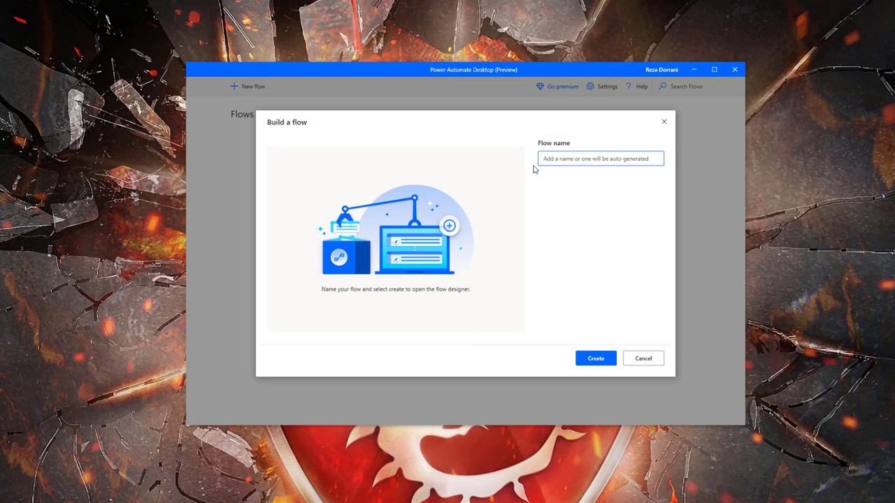
{"action": "type", "text": "Backup flow run history"}
{"action": "left_click", "coordinate": [592, 359]}
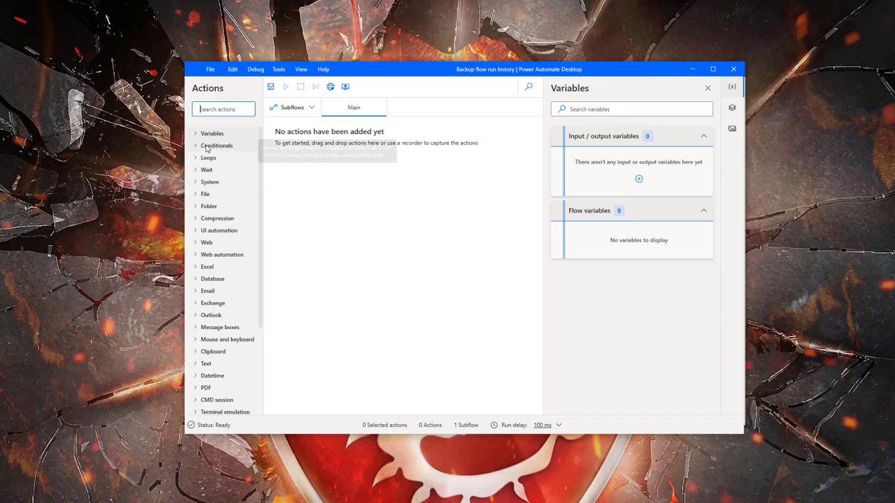
{"action": "scroll", "coordinate": [207, 213], "scroll_direction": "down", "scroll_amount": 3}
{"action": "scroll", "coordinate": [208, 213], "scroll_direction": "up", "scroll_amount": 3}
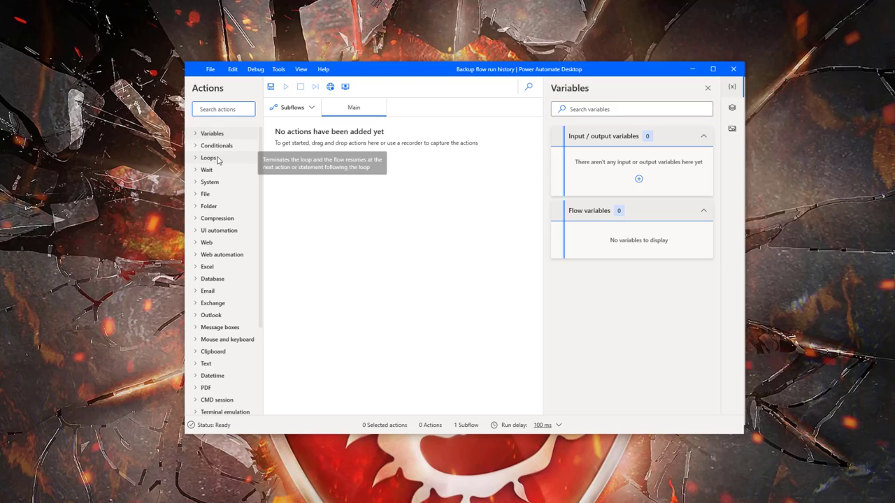
{"action": "scroll", "coordinate": [228, 255], "scroll_direction": "down", "scroll_amount": 3}
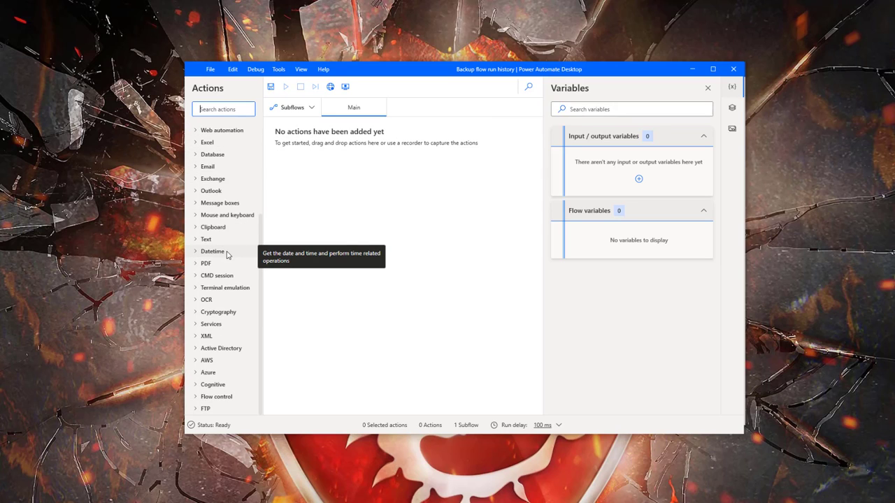
{"action": "scroll", "coordinate": [227, 255], "scroll_direction": "up", "scroll_amount": 3}
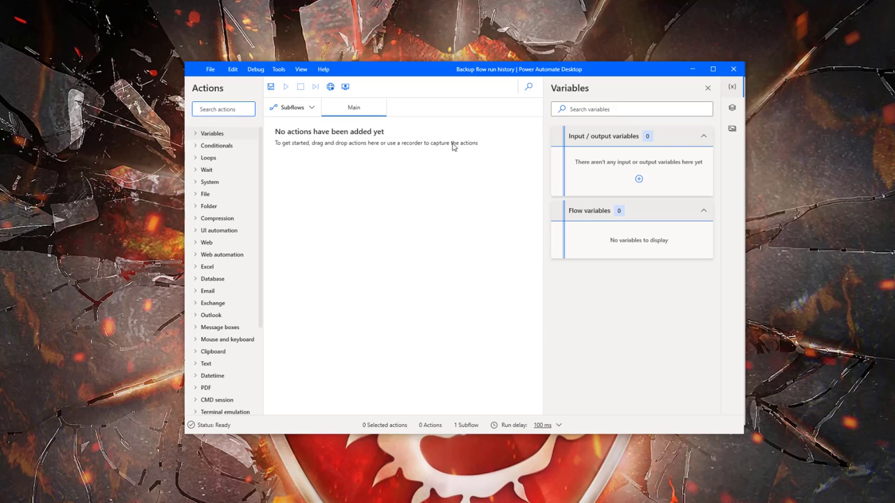
Pick Microsoft Edge for the Web recorder and enable the Microsoft Power Automate extension
{"action": "left_click", "coordinate": [329, 87]}
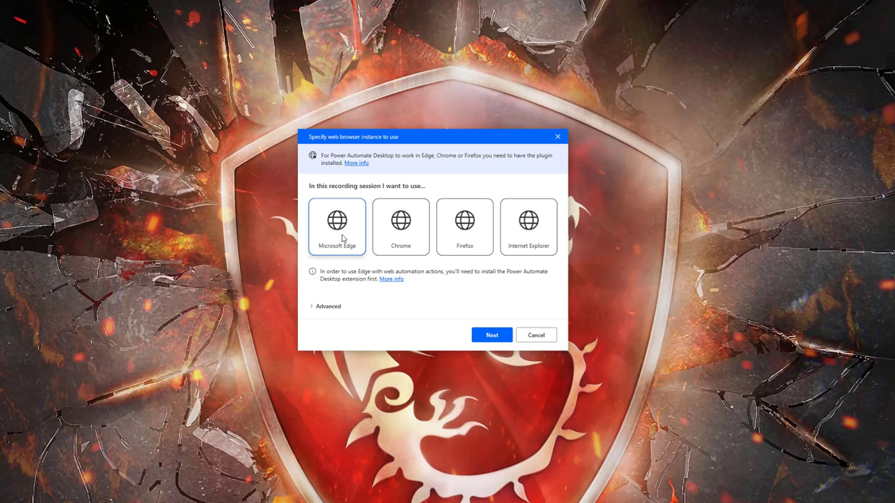
{"action": "left_click", "coordinate": [490, 334]}
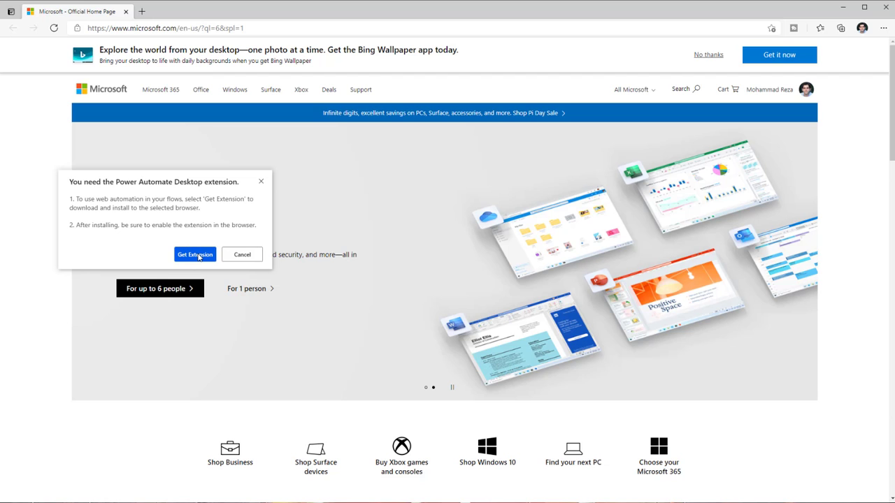
{"action": "left_click", "coordinate": [198, 255]}
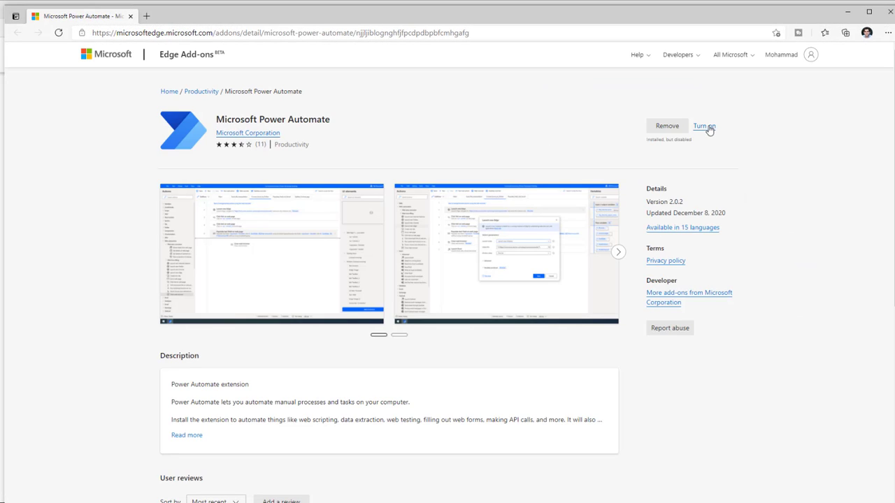
{"action": "left_click", "coordinate": [706, 127]}
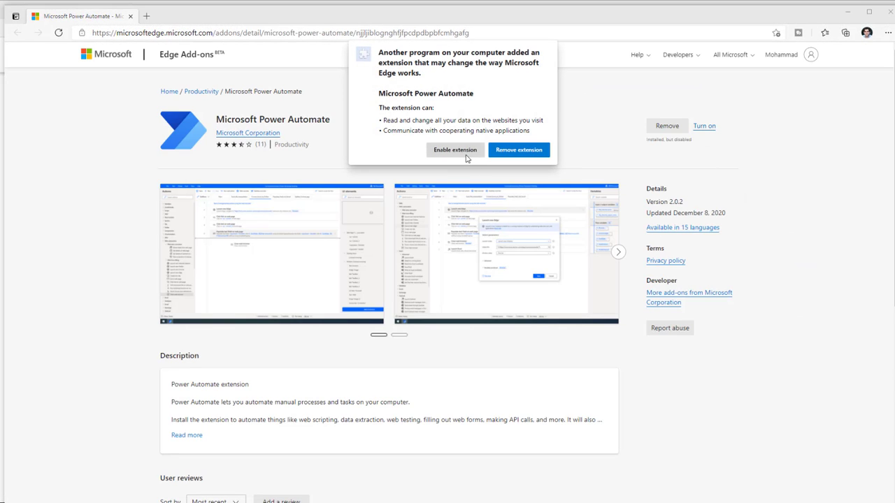
{"action": "left_click", "coordinate": [466, 157]}
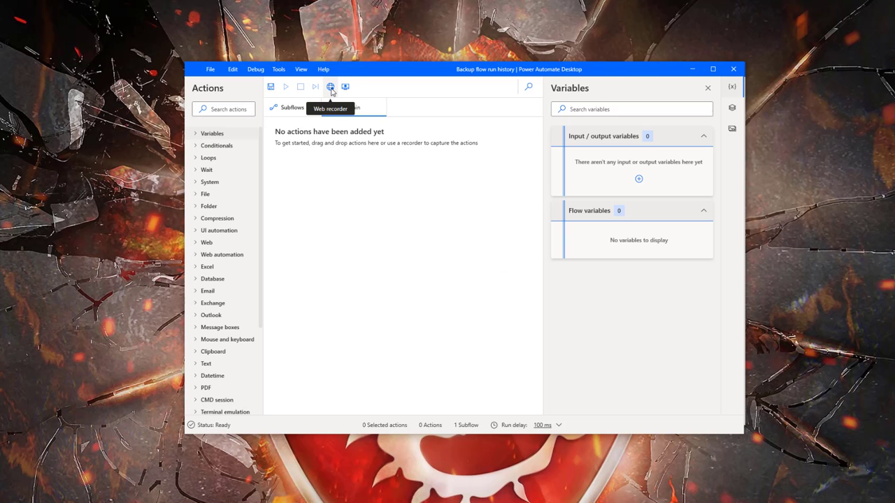
Record in Edge: go to flow.microsoft.com and open the Power Automate flow tips run history
{"action": "left_click", "coordinate": [330, 86]}
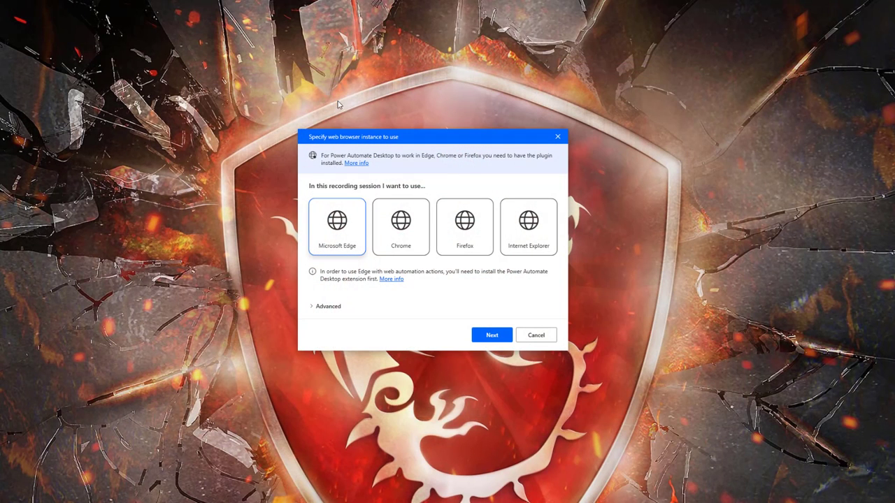
{"action": "left_click", "coordinate": [492, 335]}
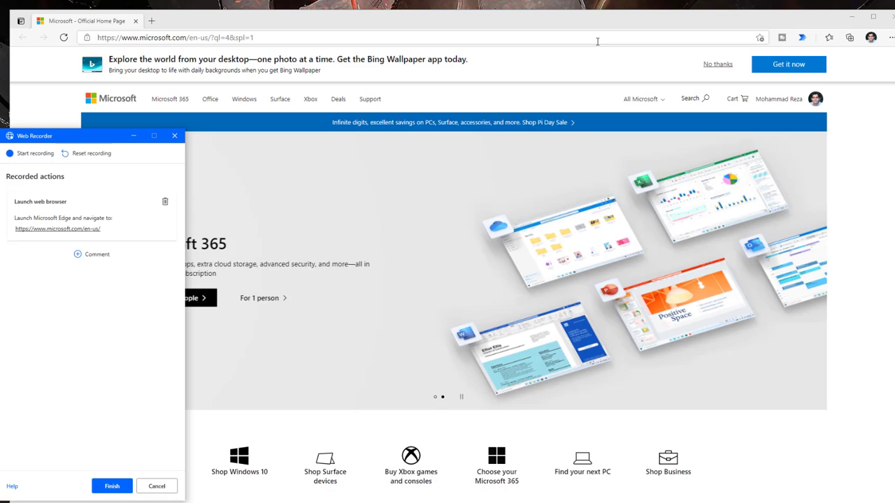
{"action": "left_click", "coordinate": [597, 41]}
{"action": "type", "text": "flow.microsoft.com"}
{"action": "key", "text": "Return"}
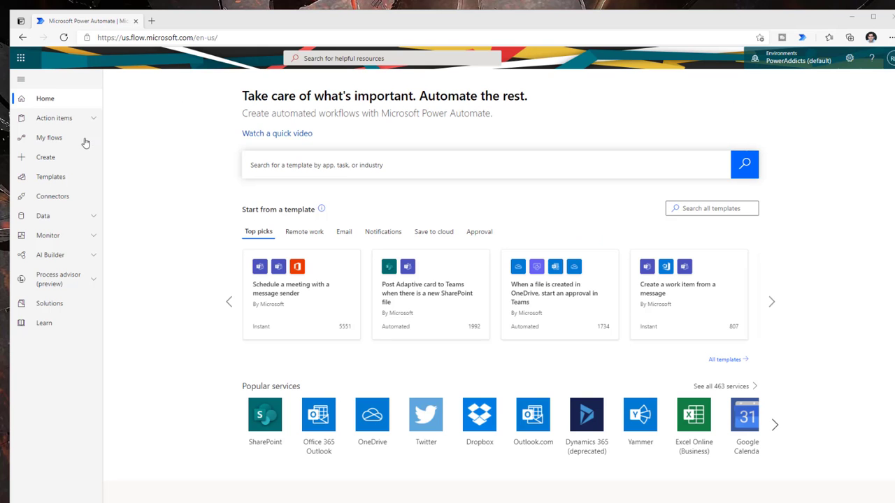
{"action": "left_click", "coordinate": [219, 194]}
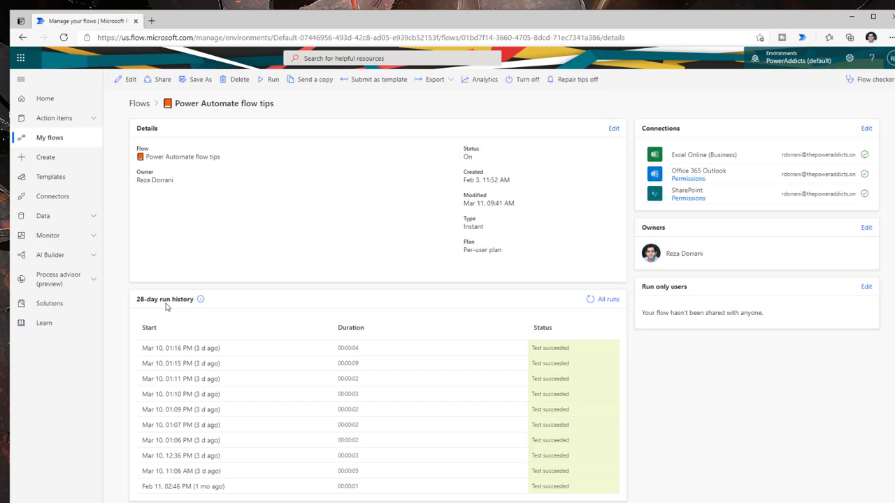
{"action": "mouse_move", "coordinate": [199, 305]}
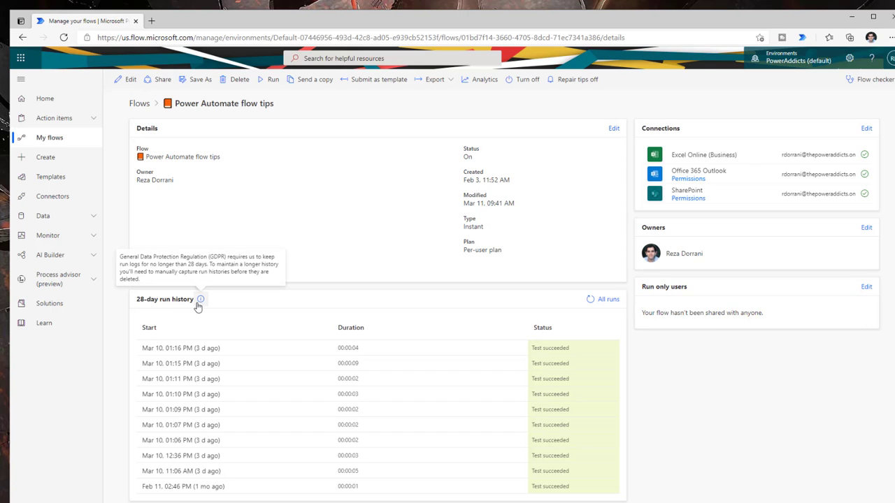
{"action": "left_click", "coordinate": [607, 300]}
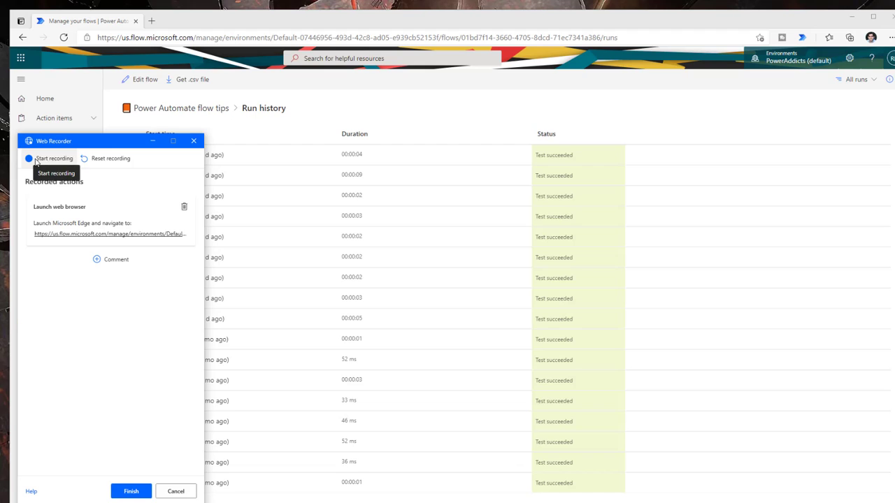
Record clicking Get .csv file and extracting the Download file link's Href, then finish
{"action": "left_click", "coordinate": [35, 161]}
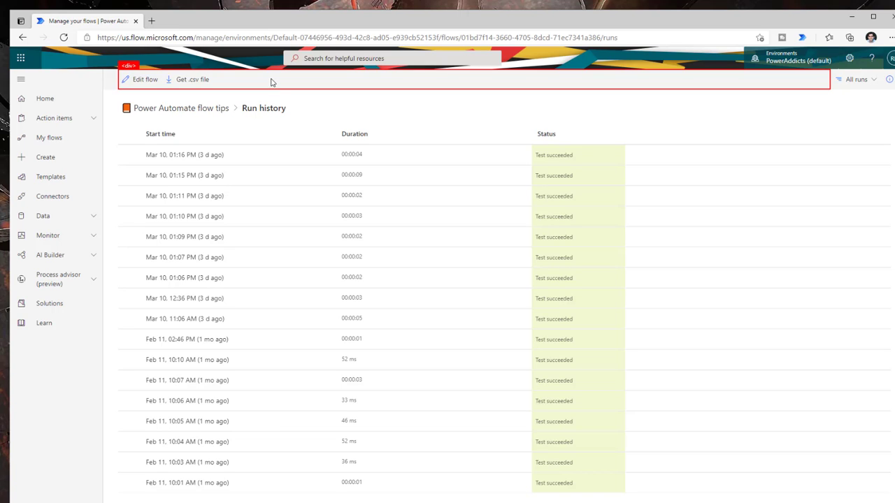
{"action": "left_click", "coordinate": [189, 80]}
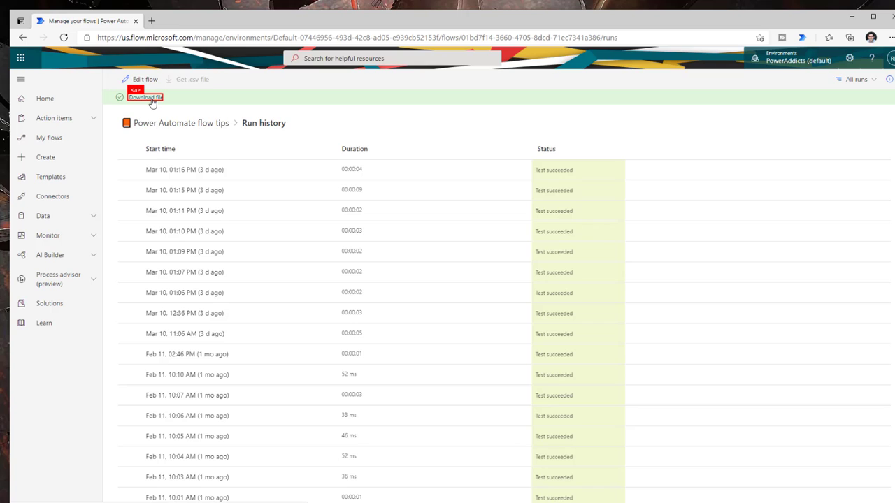
{"action": "right_click", "coordinate": [152, 102]}
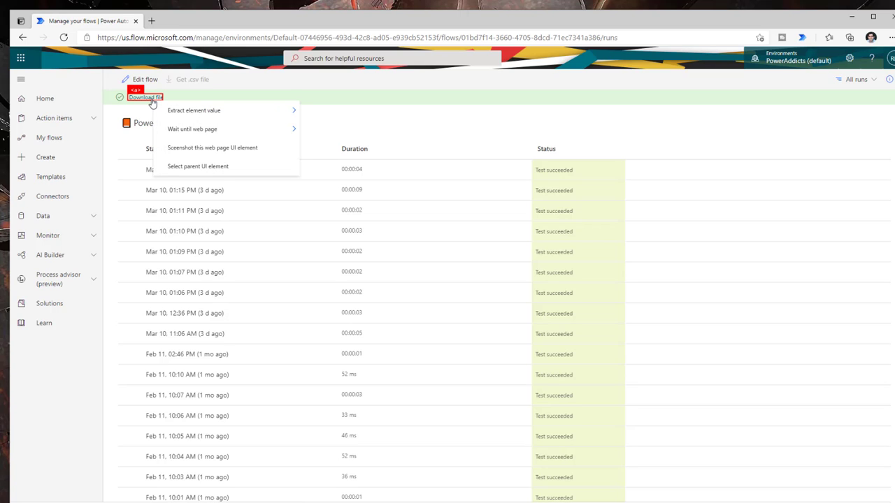
{"action": "mouse_move", "coordinate": [206, 112]}
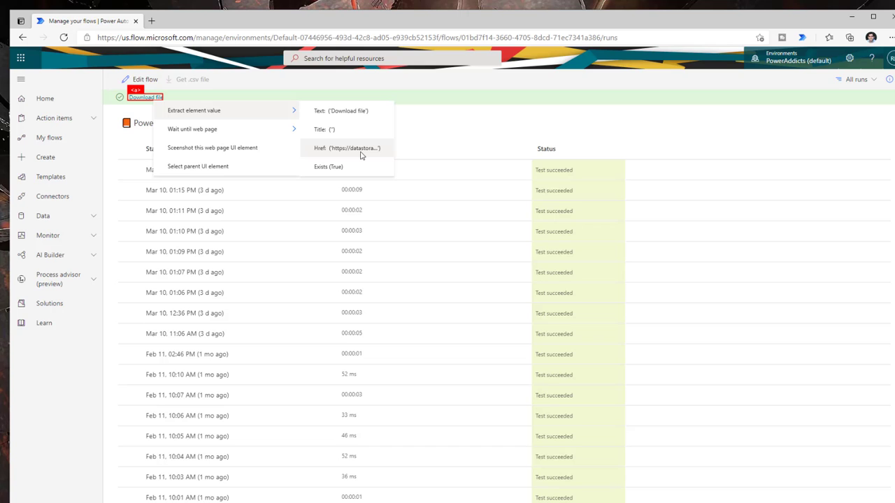
{"action": "left_click", "coordinate": [360, 148]}
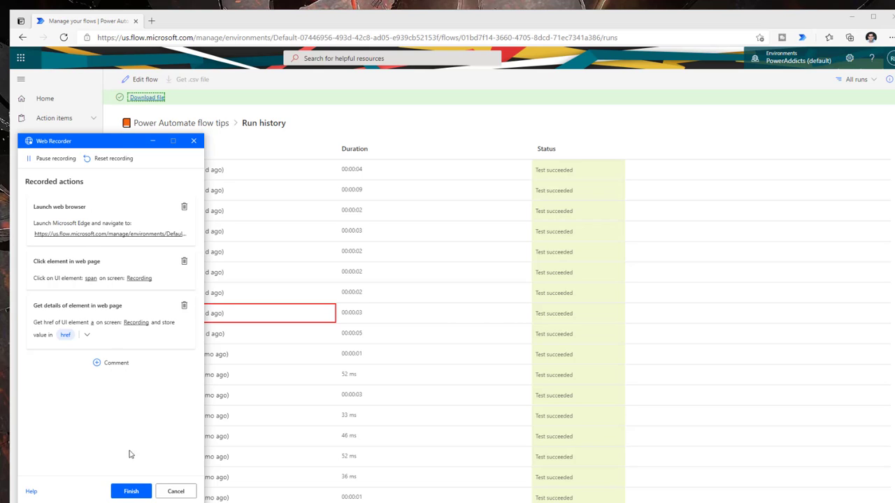
{"action": "left_click", "coordinate": [130, 492]}
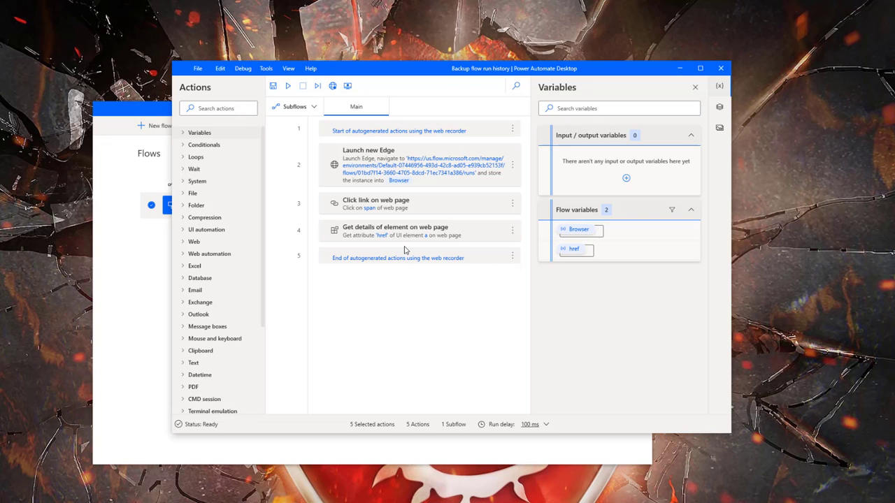
Run the flow and see action 4 fail to retrieve the 'href' attribute
{"action": "left_click", "coordinate": [287, 86]}
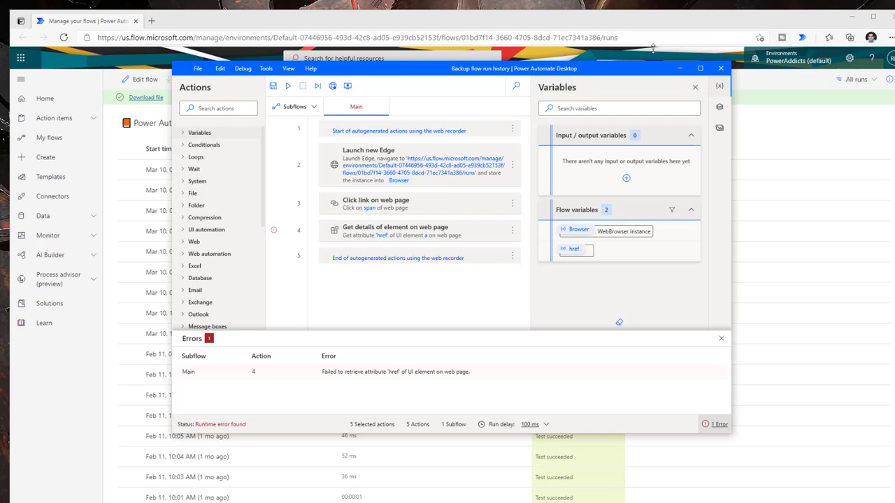
Minimize the browser and drag 'Wait for web page content' from an Actions search for 'wait' below step 4
{"action": "left_click", "coordinate": [845, 17]}
{"action": "left_click", "coordinate": [848, 19]}
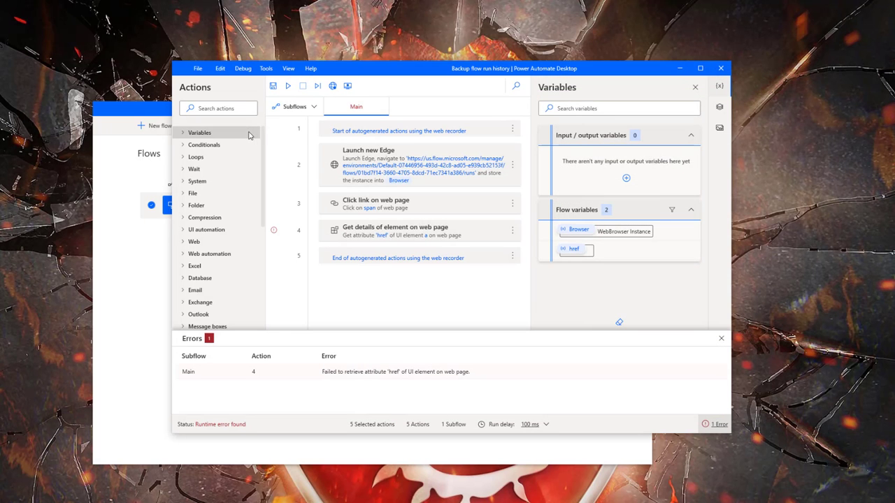
{"action": "left_click", "coordinate": [221, 108]}
{"action": "type", "text": "wait"}
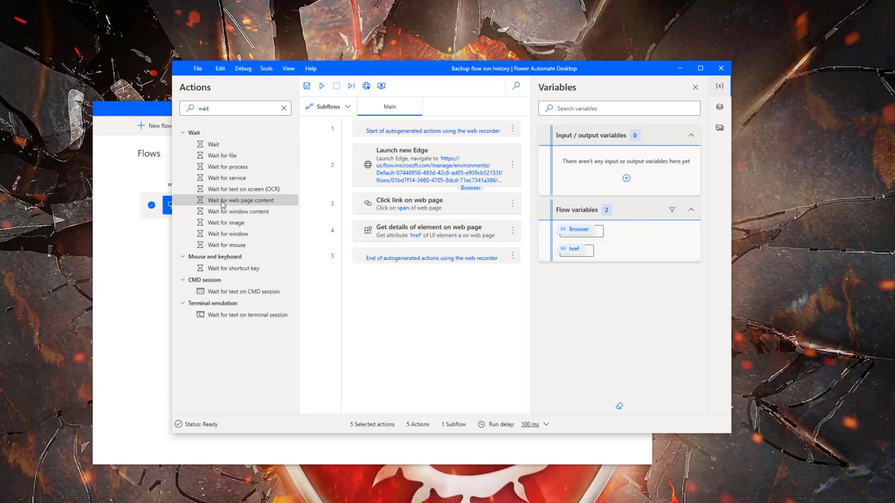
{"action": "left_click_drag", "start_coordinate": [218, 203], "coordinate": [375, 250]}
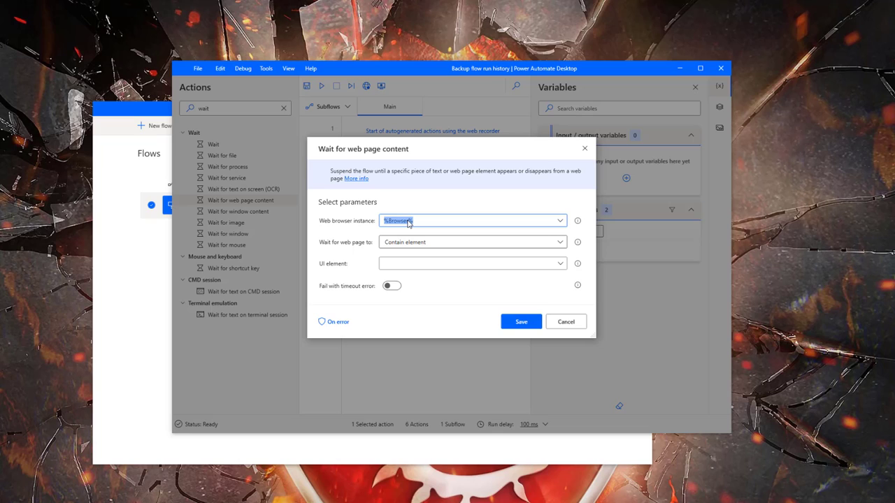
Set the wait step's UI element to the recorded link 'a' and save it
{"action": "left_click", "coordinate": [412, 265]}
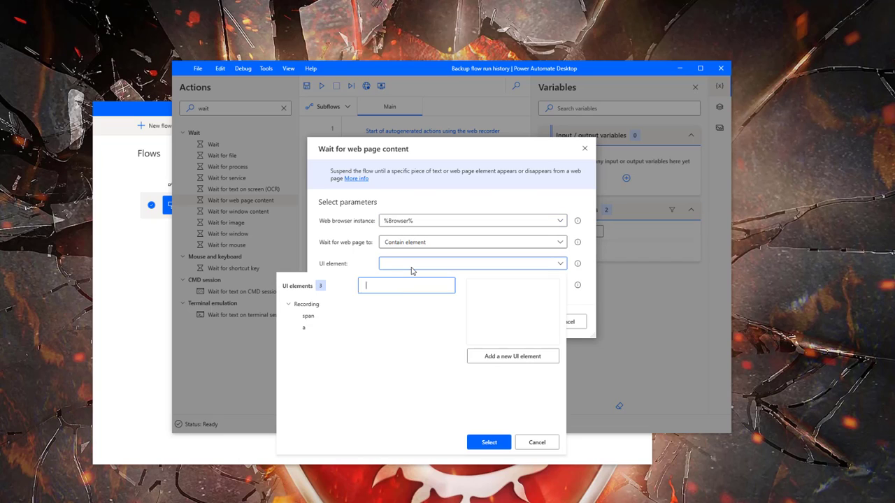
{"action": "left_click", "coordinate": [321, 329]}
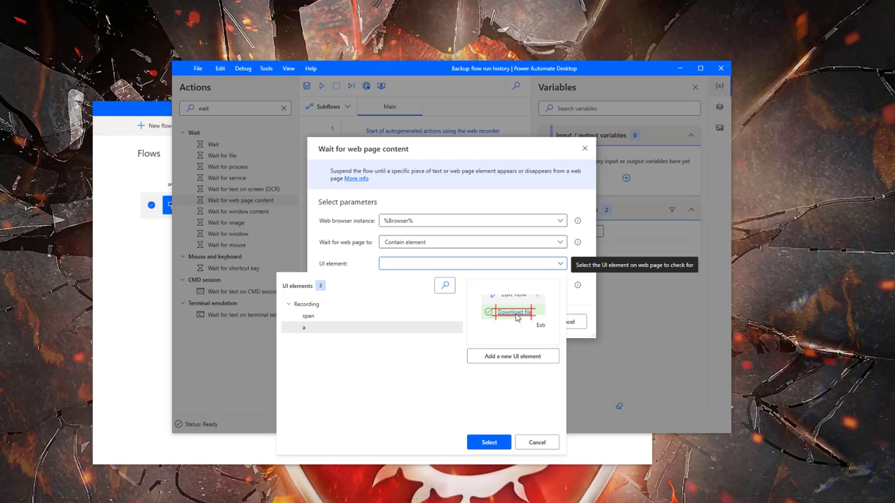
{"action": "left_click", "coordinate": [498, 442]}
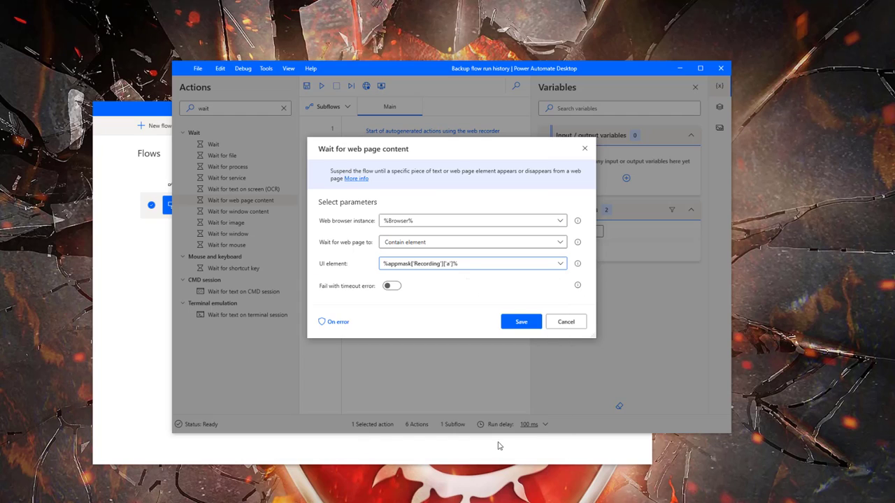
{"action": "left_click", "coordinate": [518, 322]}
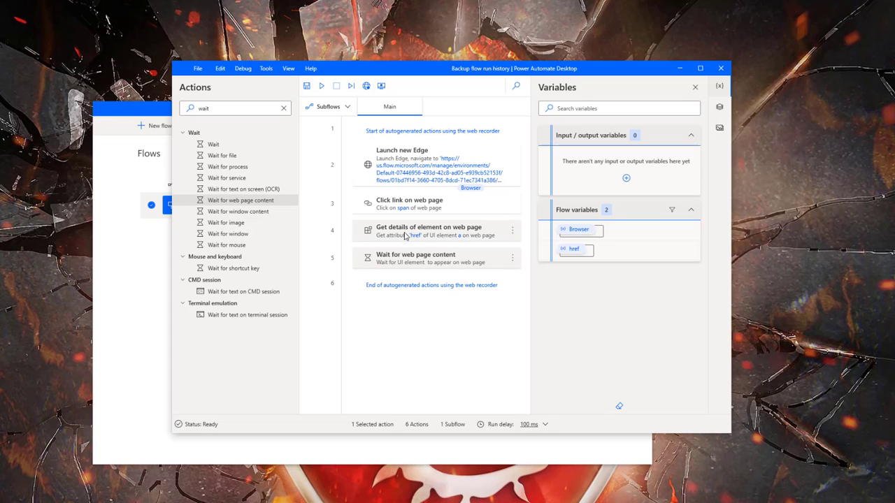
Move the wait step up so it comes before Get details of element
{"action": "left_click_drag", "start_coordinate": [459, 240], "coordinate": [454, 235]}
{"action": "left_click", "coordinate": [479, 263]}
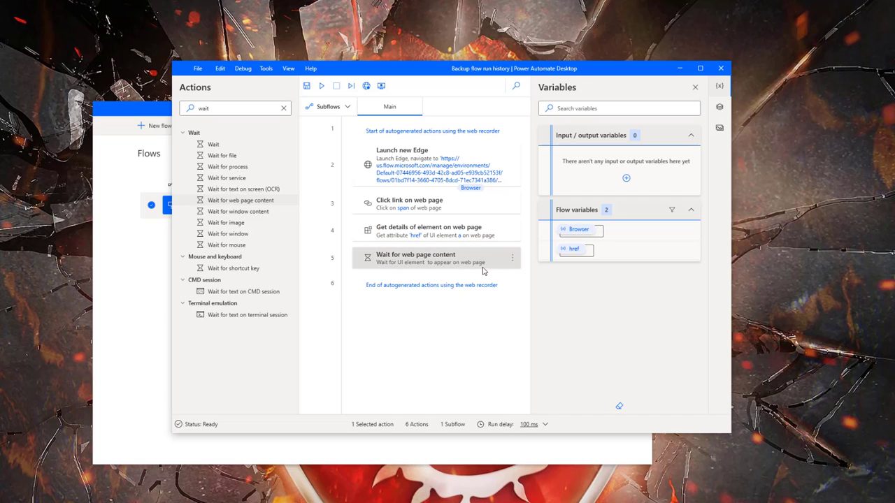
{"action": "left_click", "coordinate": [511, 259]}
{"action": "left_click", "coordinate": [460, 302]}
{"action": "left_click", "coordinate": [513, 260]}
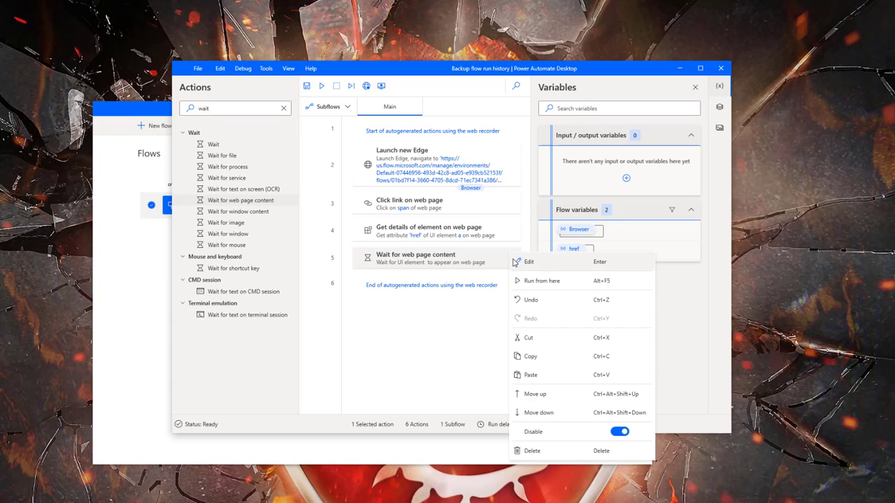
{"action": "left_click", "coordinate": [552, 396]}
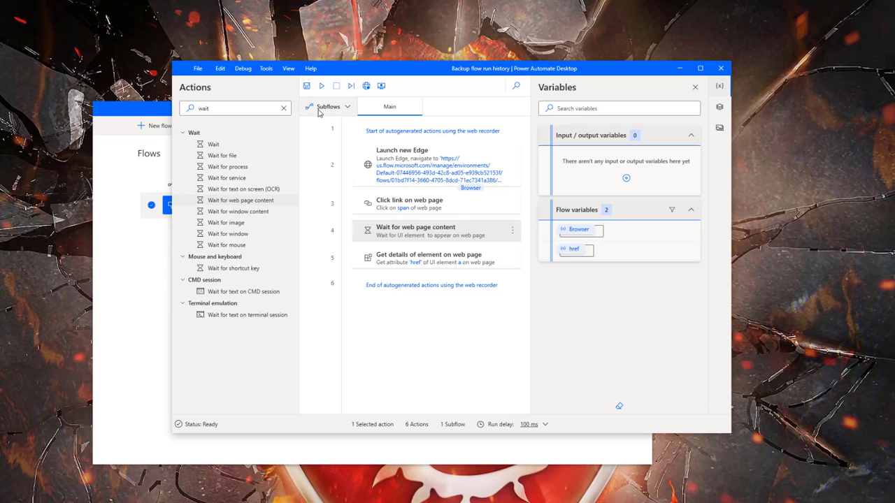
Run the flow again and confirm the href variable holds the download URL
{"action": "left_click", "coordinate": [322, 86]}
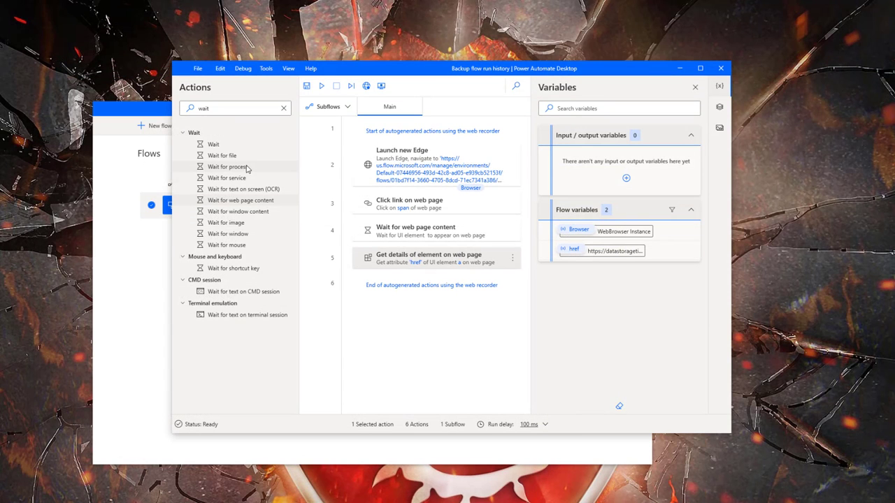
Add a 'Close web browser' step closing %Browser% after Get details, then search actions for 'download'
{"action": "left_click_drag", "start_coordinate": [219, 110], "coordinate": [189, 109]}
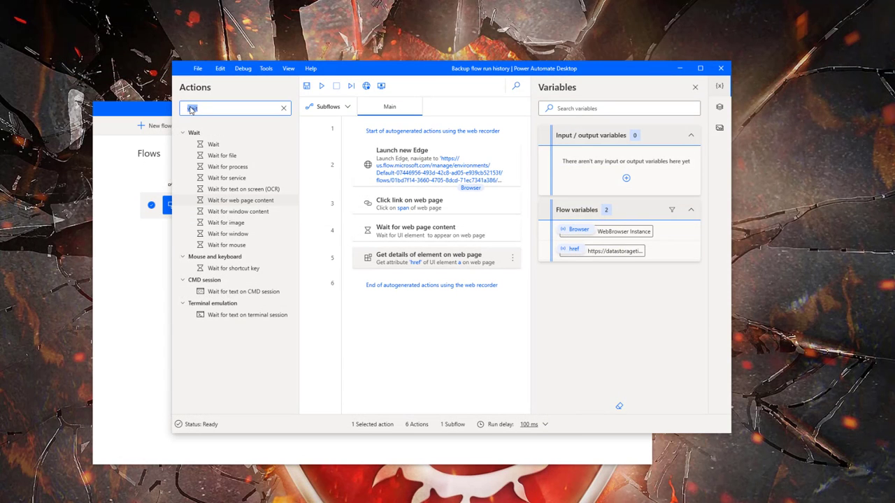
{"action": "type", "text": "close"}
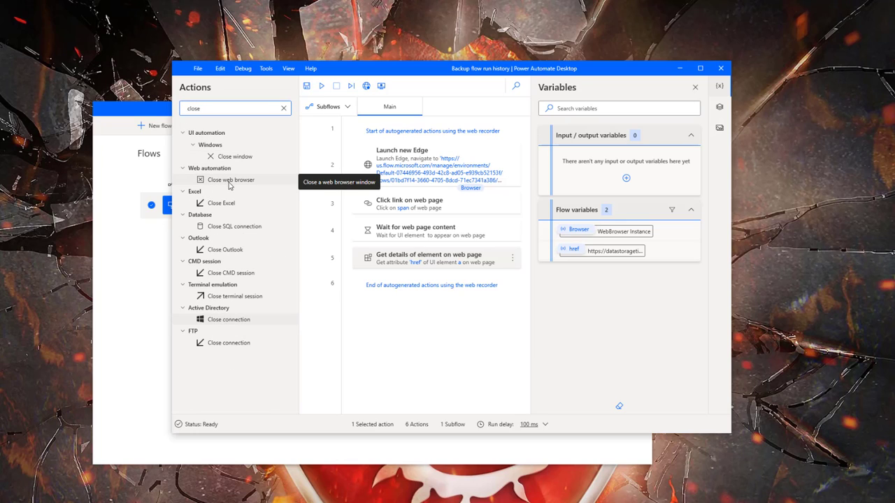
{"action": "left_click_drag", "start_coordinate": [220, 184], "coordinate": [439, 276]}
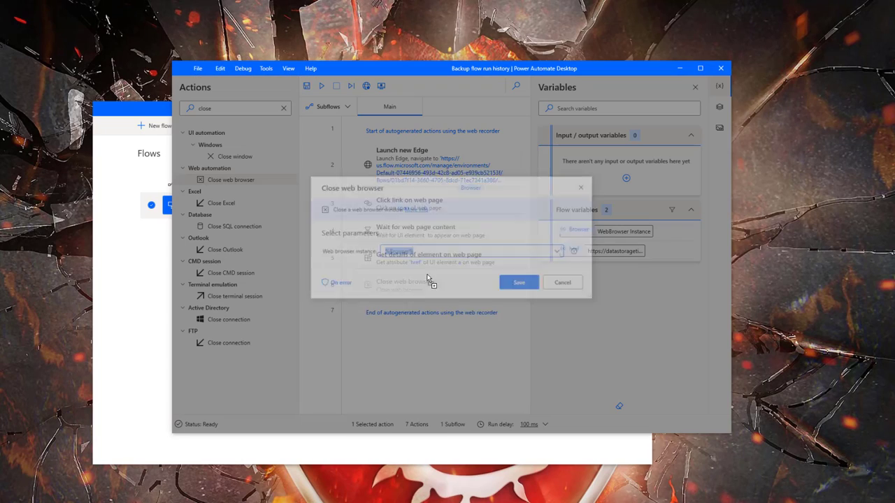
{"action": "left_click", "coordinate": [523, 284]}
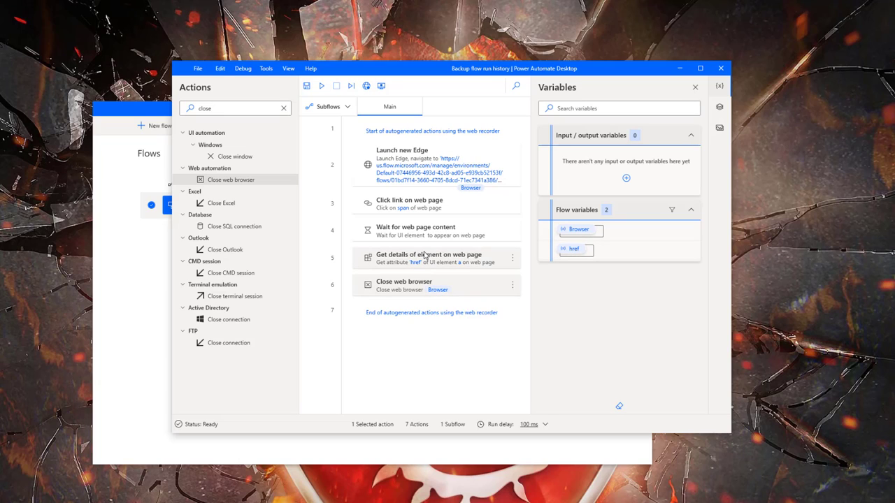
{"action": "double_click", "coordinate": [198, 108]}
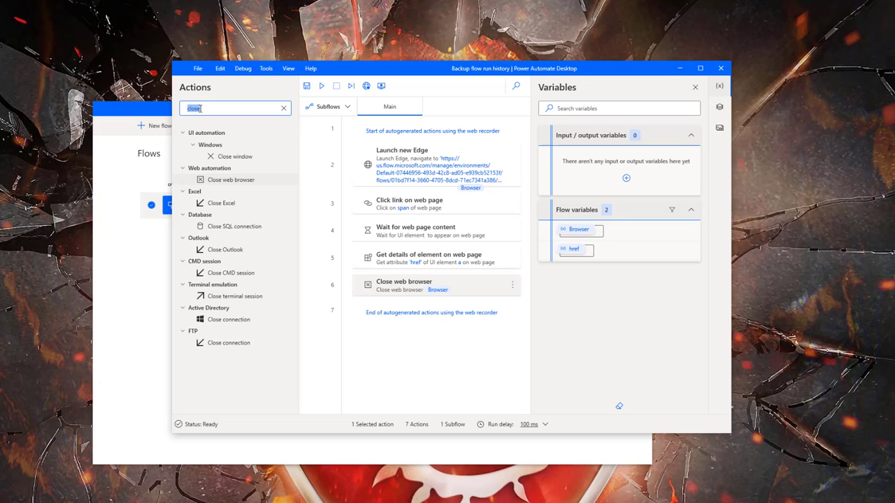
{"action": "type", "text": "download"}
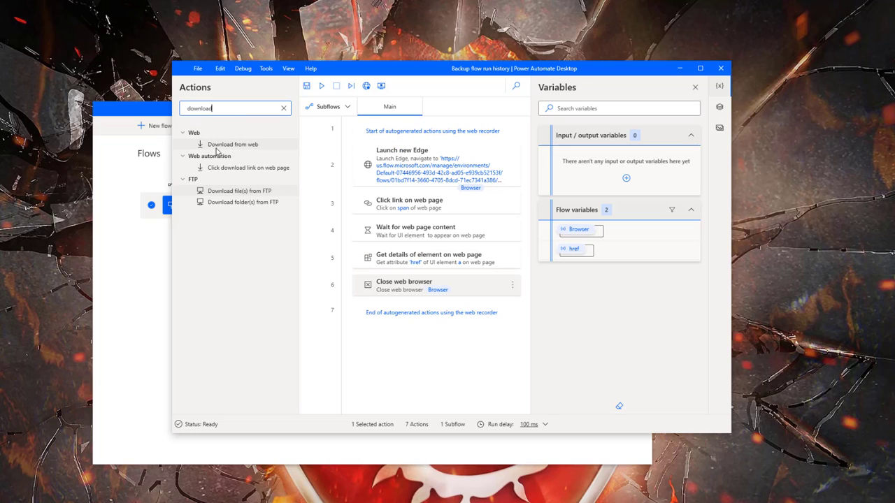
Add a 'Download from web' step with URL %href% that saves the response to disk
{"action": "left_click", "coordinate": [218, 146]}
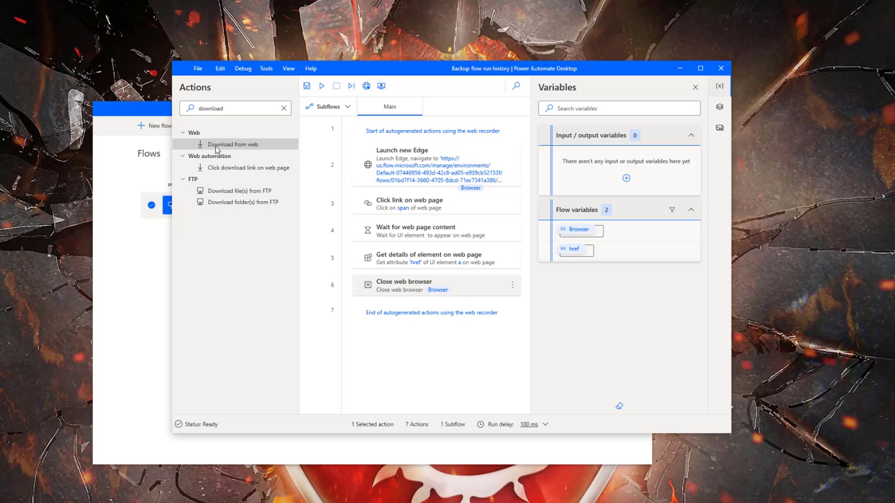
{"action": "left_click_drag", "start_coordinate": [217, 148], "coordinate": [348, 302]}
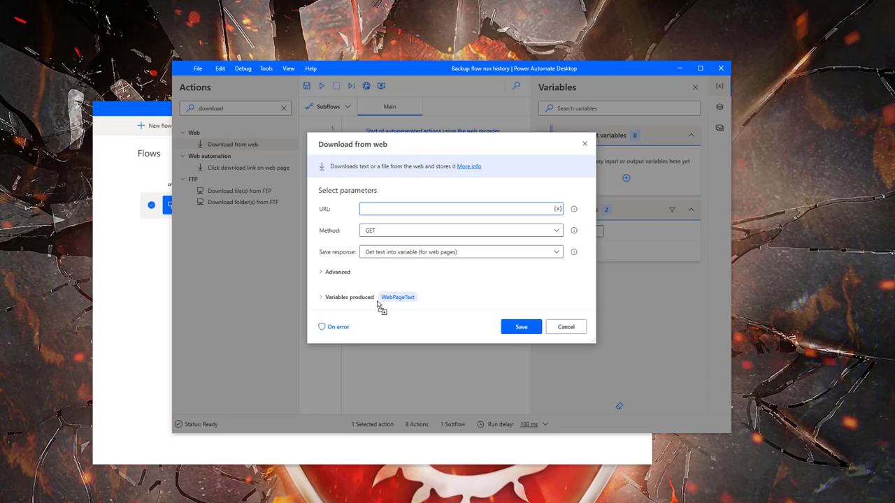
{"action": "left_click", "coordinate": [557, 209]}
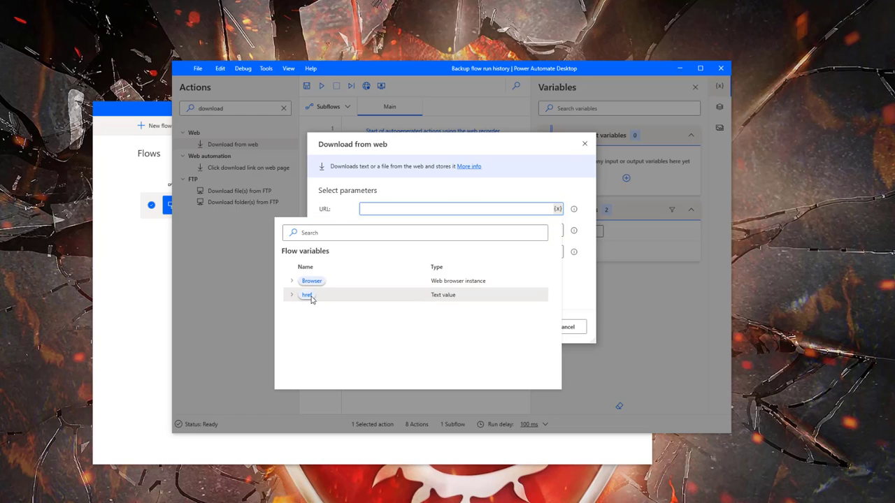
{"action": "left_click", "coordinate": [336, 300]}
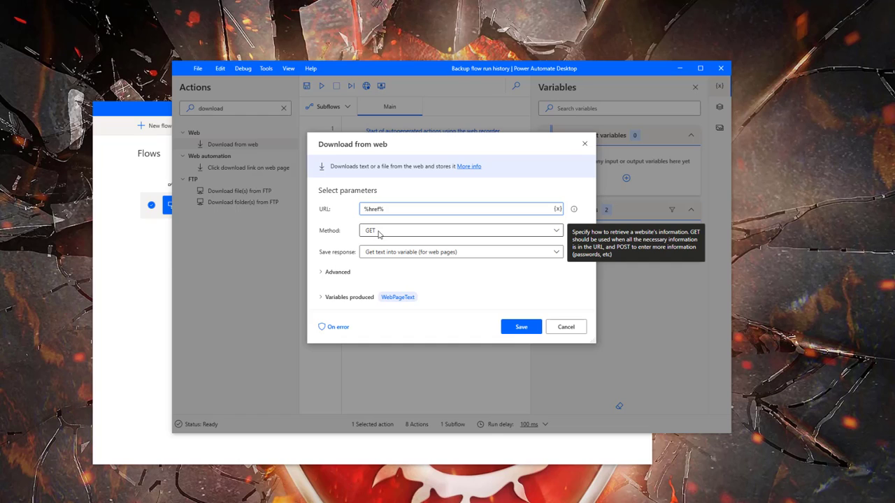
{"action": "left_click", "coordinate": [402, 252]}
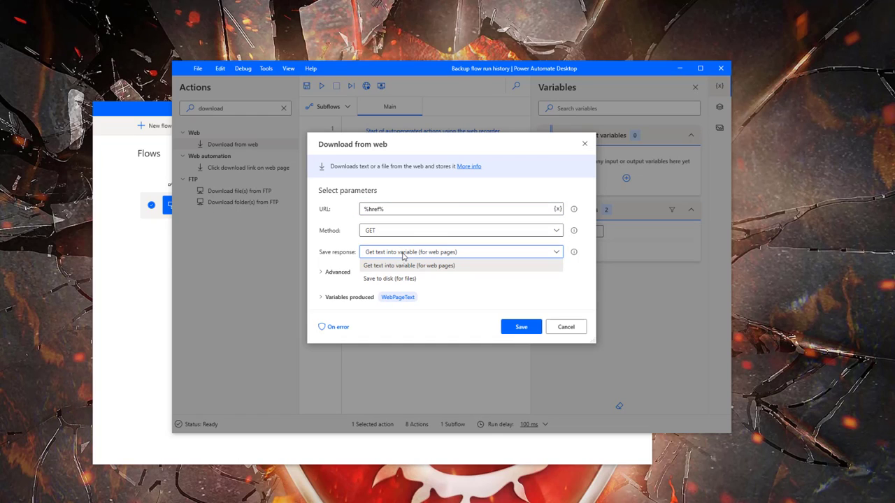
{"action": "left_click", "coordinate": [405, 279]}
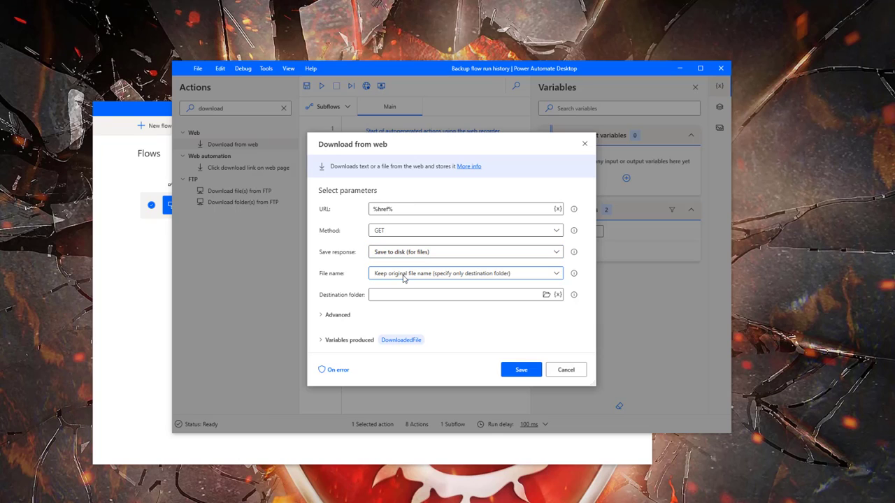
Keep the original file name, set the destination folder to Backup flow history, and save the step
{"action": "left_click", "coordinate": [404, 275]}
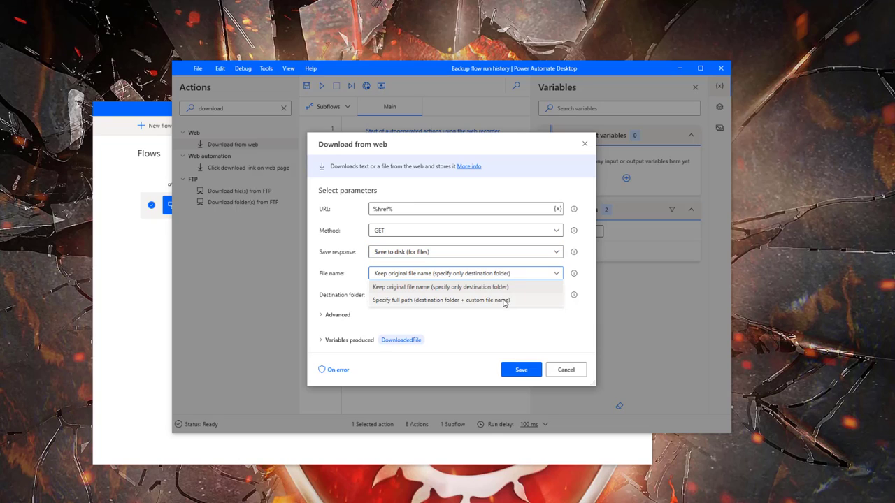
{"action": "left_click", "coordinate": [527, 320]}
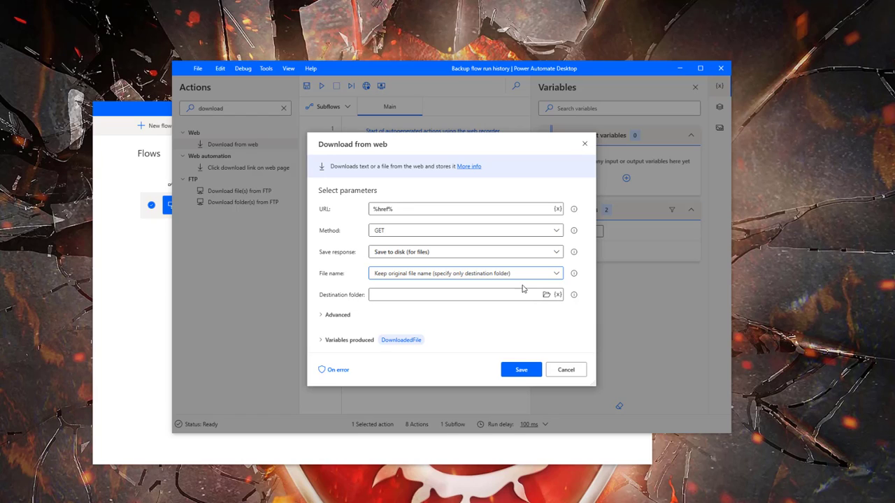
{"action": "left_click", "coordinate": [546, 295]}
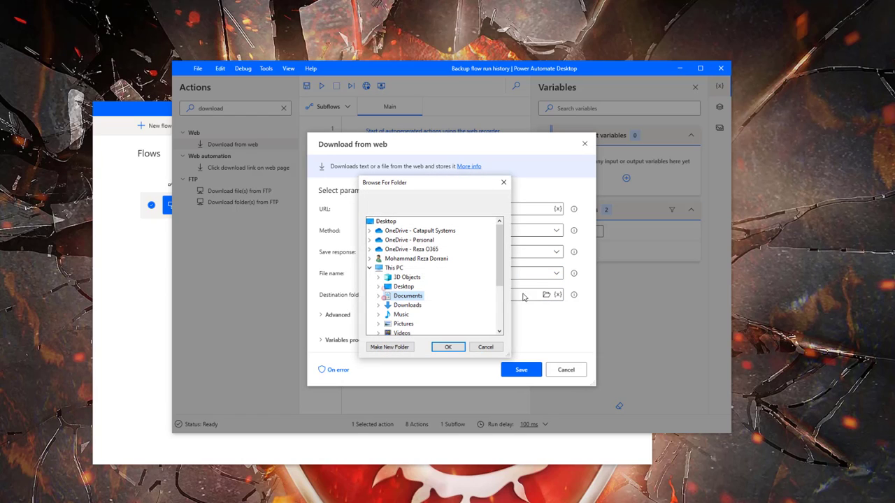
{"action": "left_click", "coordinate": [368, 269]}
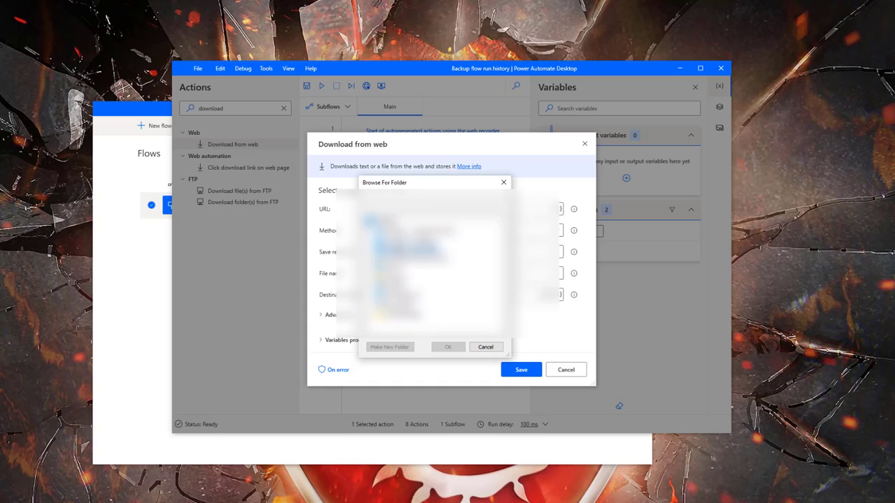
{"action": "left_click", "coordinate": [406, 250]}
{"action": "scroll", "coordinate": [419, 280], "scroll_direction": "down", "scroll_amount": 3}
{"action": "left_click", "coordinate": [418, 315]}
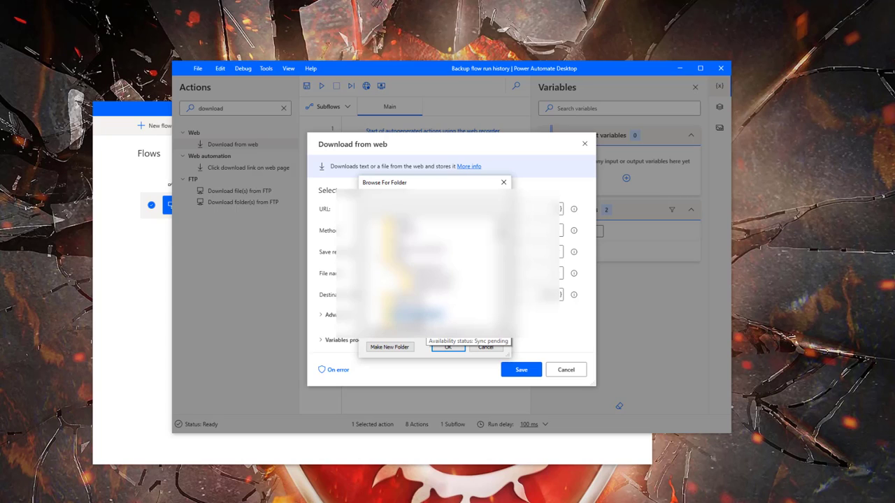
{"action": "left_click", "coordinate": [448, 347]}
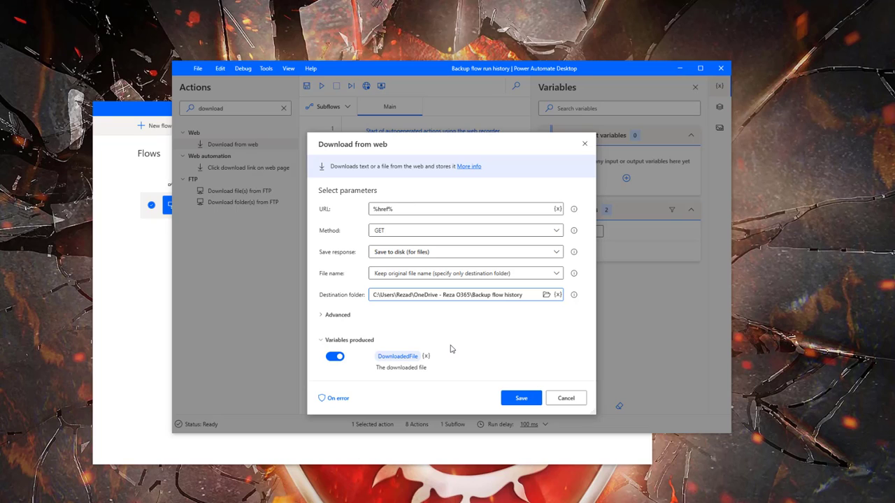
{"action": "left_click", "coordinate": [521, 398]}
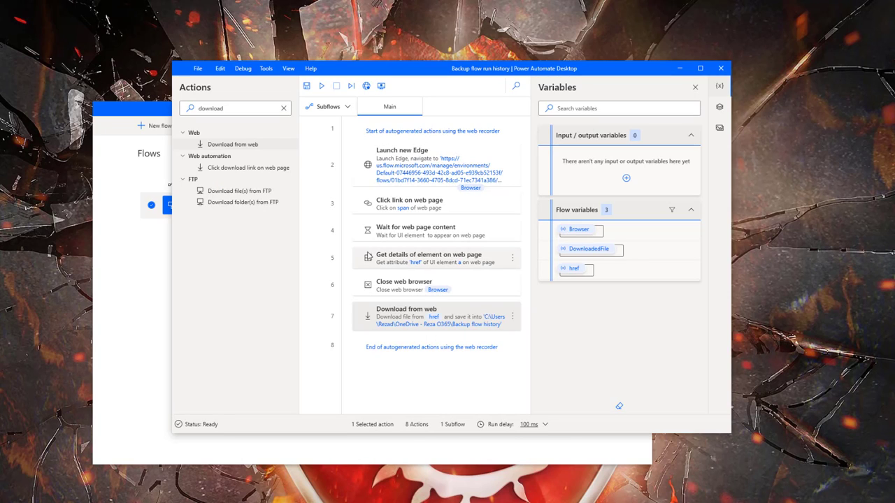
Run the flow to test downloading the run-history CSV
{"action": "left_click", "coordinate": [321, 86]}
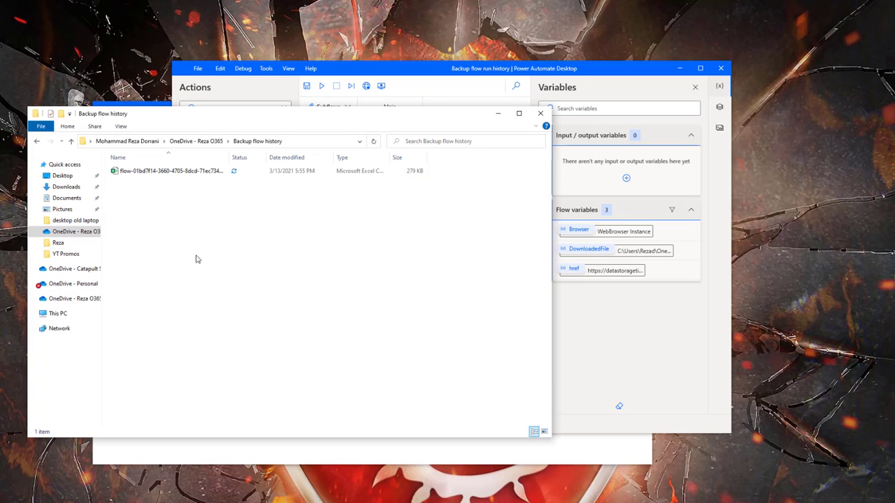
Open the downloaded run-history CSV in Excel, widen column O to read it, and close without saving
{"action": "double_click", "coordinate": [219, 172]}
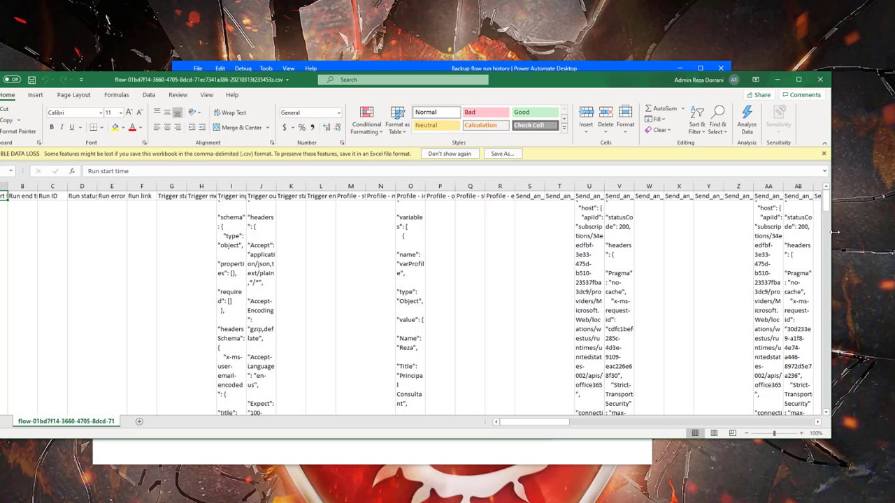
{"action": "left_click_drag", "start_coordinate": [831, 242], "coordinate": [894, 252]}
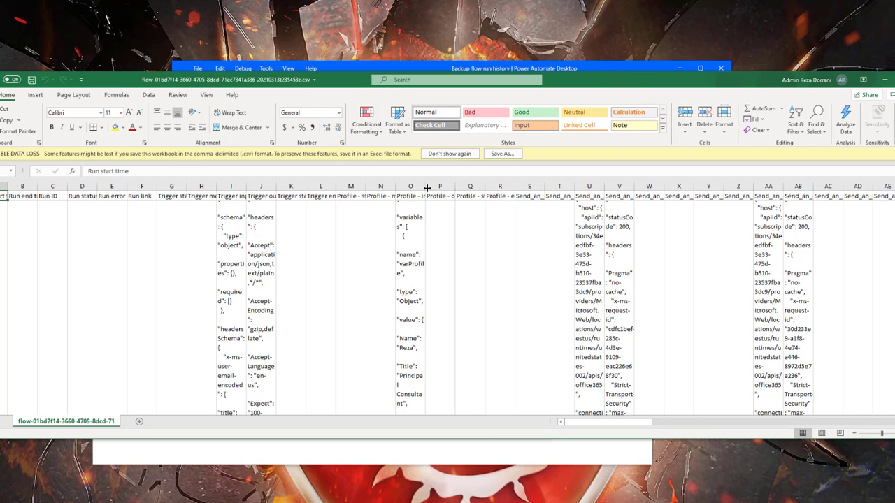
{"action": "left_click_drag", "start_coordinate": [426, 186], "coordinate": [499, 185]}
{"action": "scroll", "coordinate": [461, 257], "scroll_direction": "down", "scroll_amount": 2}
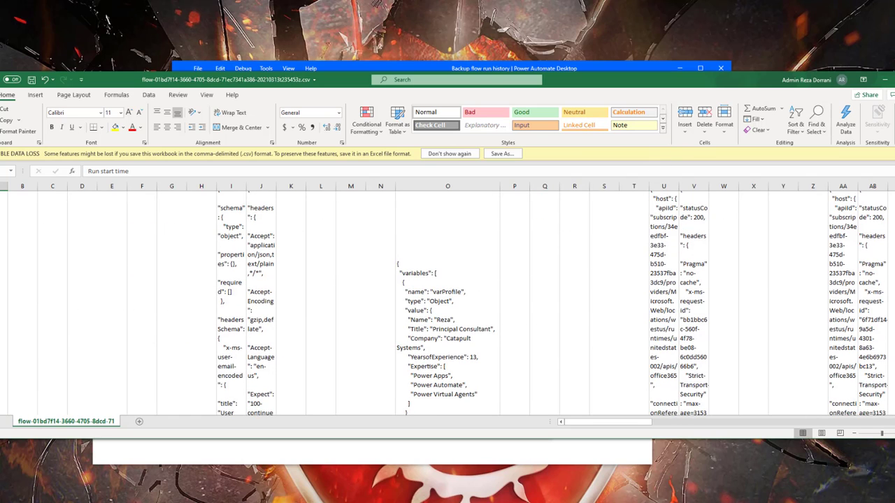
{"action": "left_click", "coordinate": [894, 80]}
{"action": "left_click", "coordinate": [431, 268]}
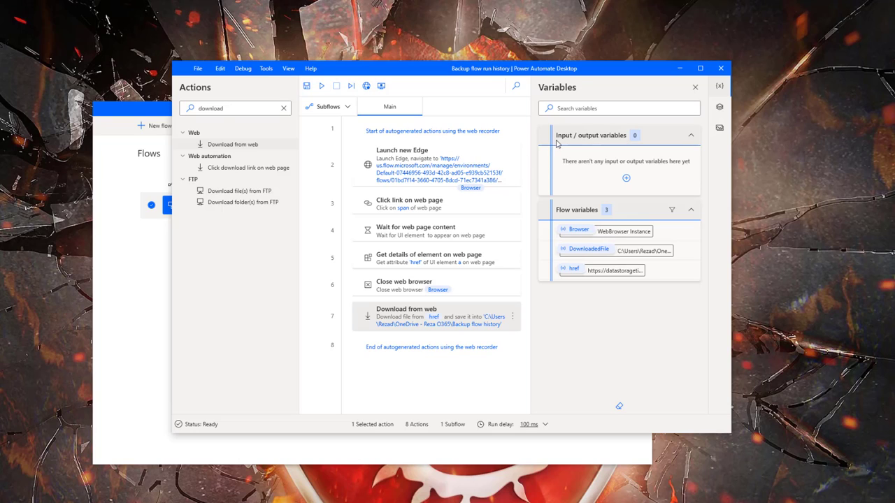
Create a Text input variable varFlowHistoryLinks with the description 'Flow history links'
{"action": "left_click", "coordinate": [625, 178]}
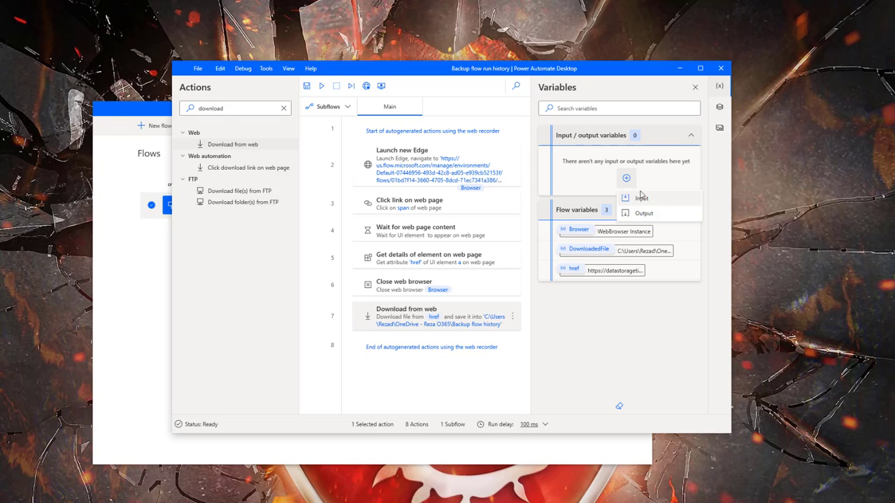
{"action": "left_click", "coordinate": [643, 199]}
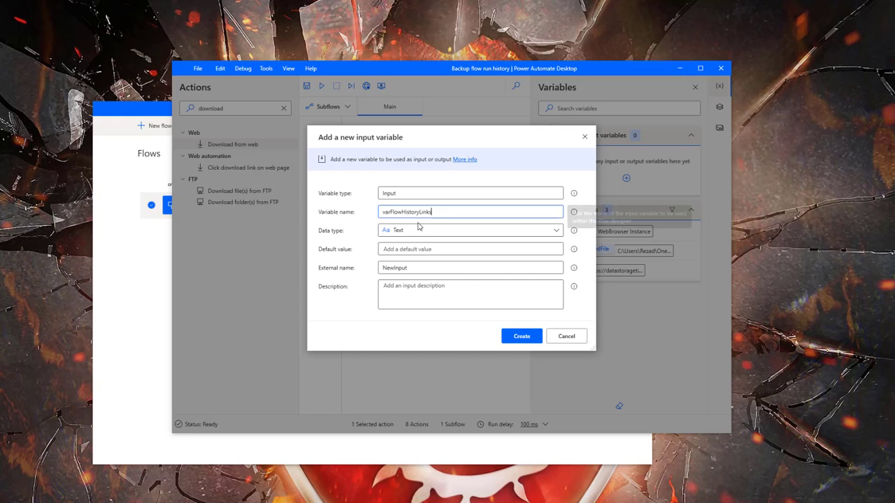
{"action": "left_click", "coordinate": [417, 231]}
{"action": "left_click", "coordinate": [402, 235]}
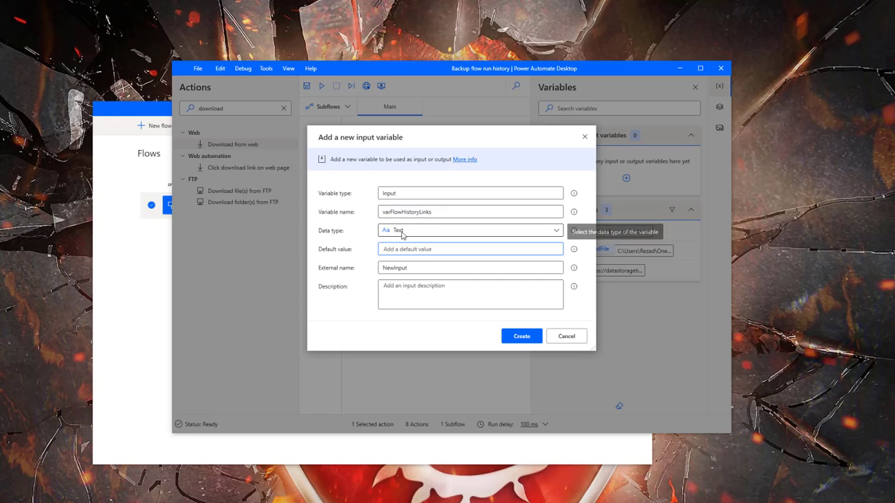
{"action": "left_click", "coordinate": [425, 308]}
{"action": "type", "text": "Flow history links"}
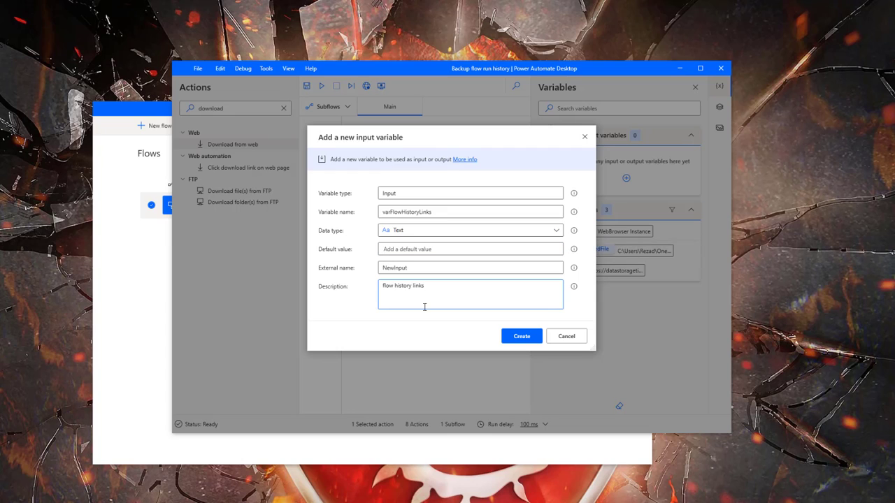
{"action": "left_click", "coordinate": [522, 336]}
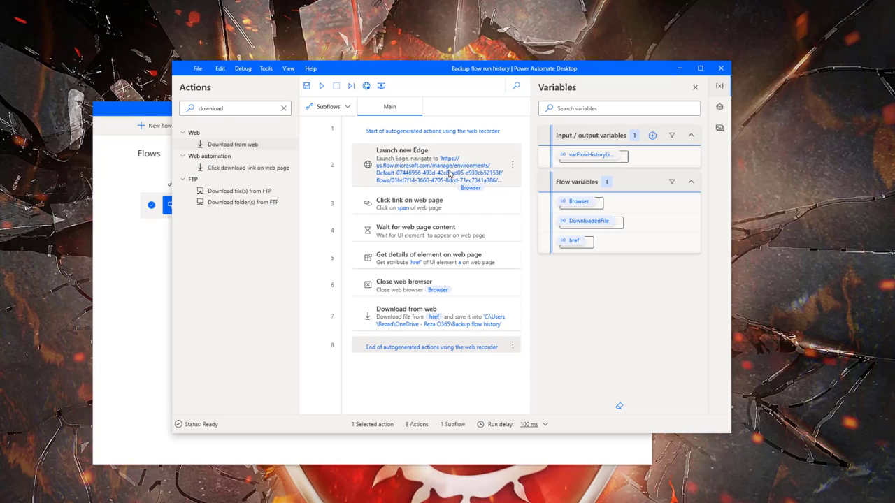
Replace Launch new Edge's hard-coded initial URL with %varFlowHistoryLinks% and save the step
{"action": "double_click", "coordinate": [408, 165]}
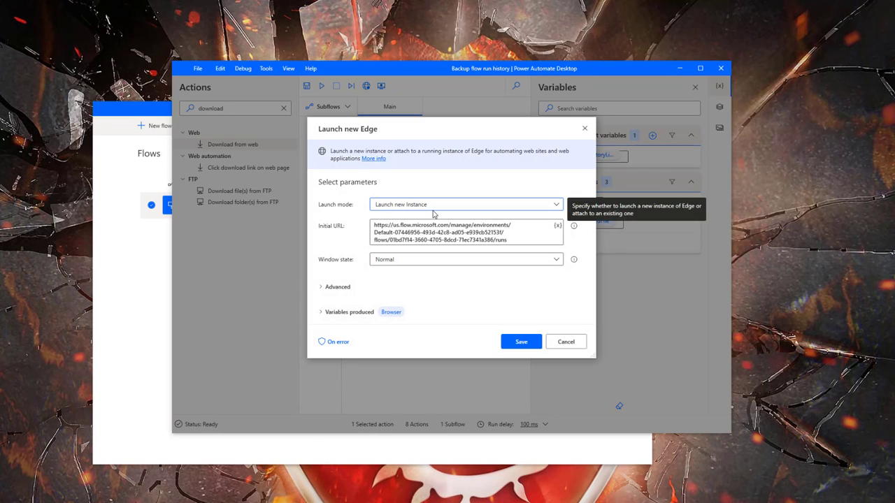
{"action": "left_click", "coordinate": [476, 236]}
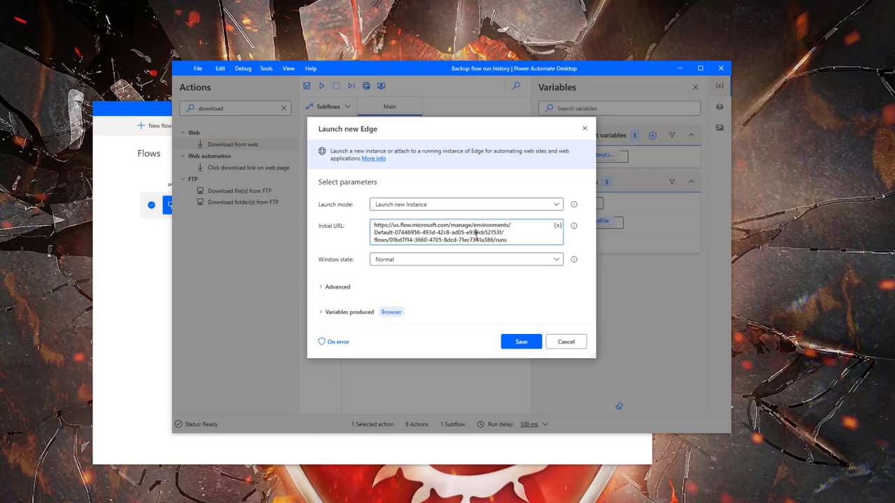
{"action": "key", "text": "ctrl+a"}
{"action": "key", "text": "Delete"}
{"action": "left_click", "coordinate": [557, 226]}
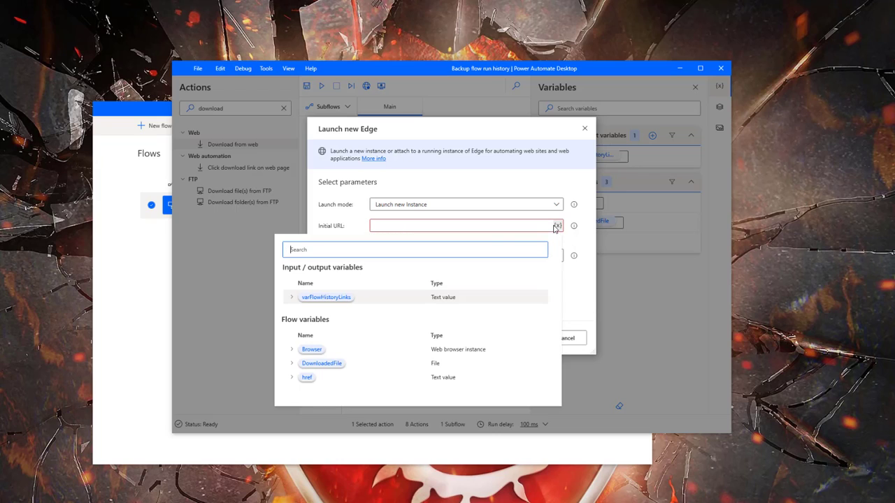
{"action": "double_click", "coordinate": [323, 297]}
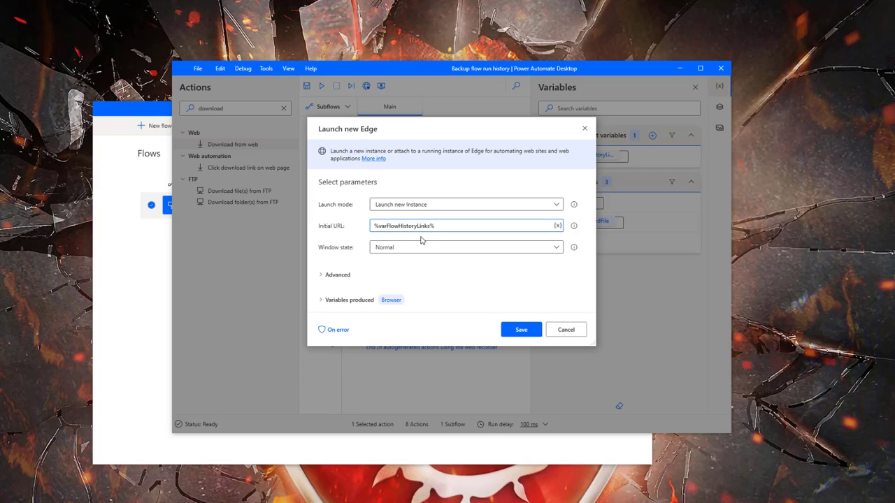
{"action": "left_click", "coordinate": [524, 331]}
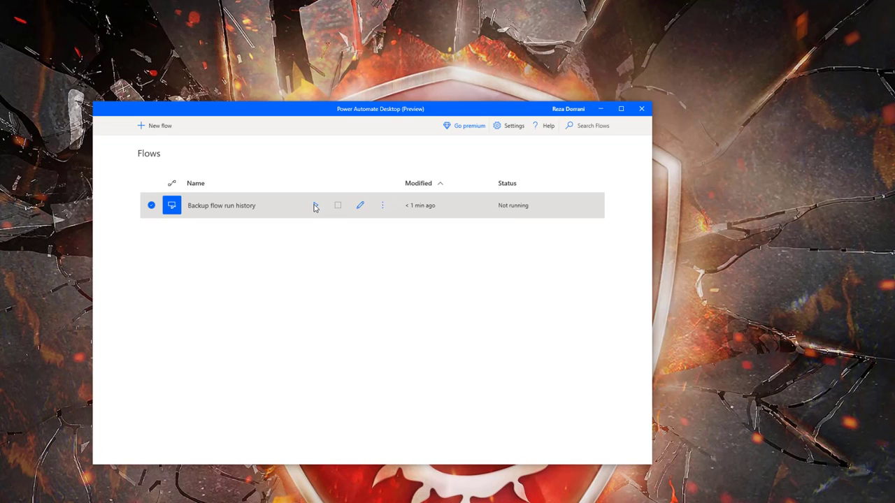
Run the flow with the Expressions 401 run-history address pasted as the input, then check the output folder
{"action": "left_click", "coordinate": [315, 206]}
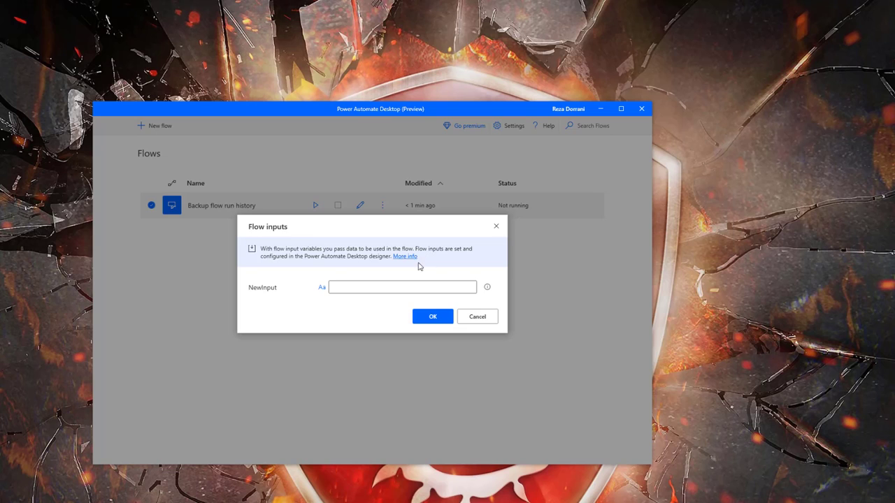
{"action": "left_click", "coordinate": [362, 290]}
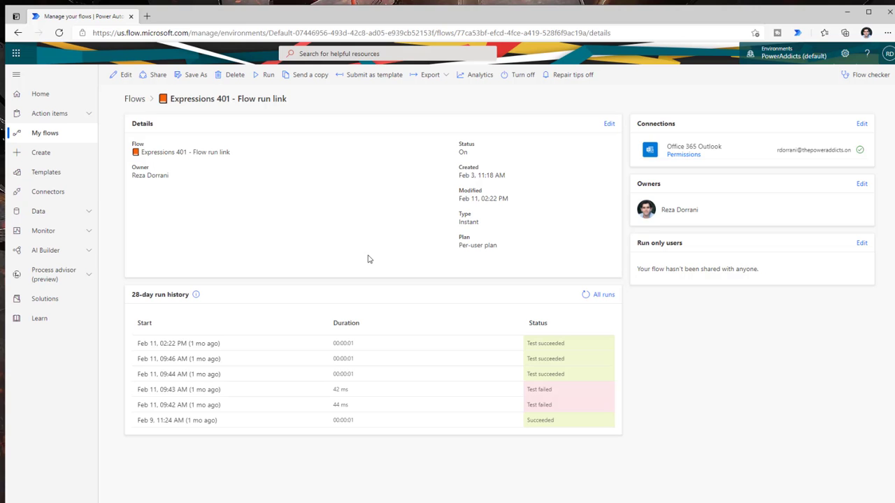
{"action": "left_click", "coordinate": [600, 294]}
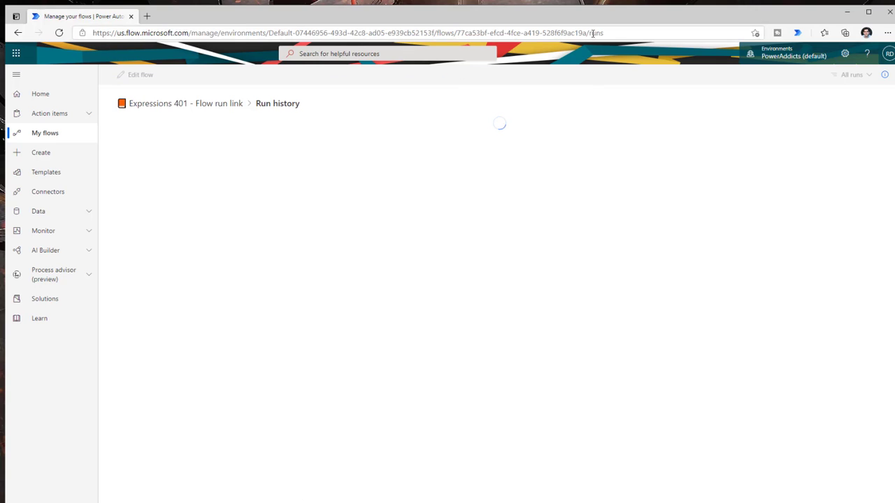
{"action": "left_click", "coordinate": [624, 33]}
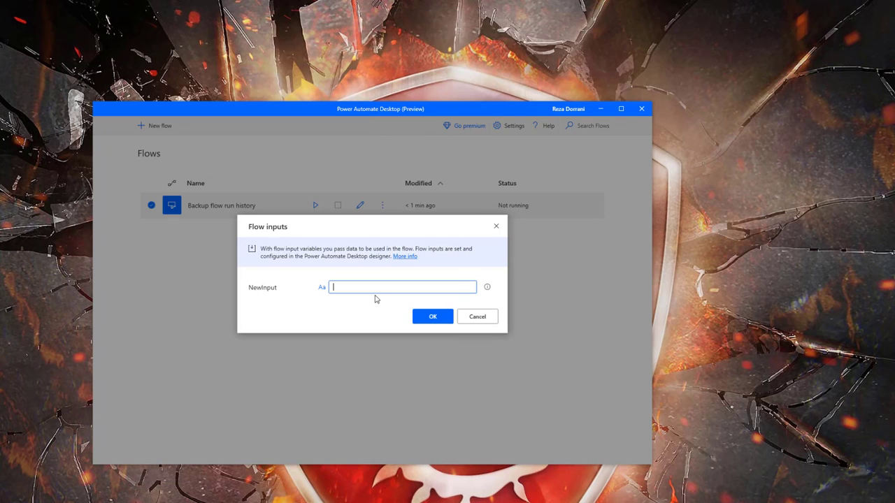
{"action": "key", "text": "ctrl+v"}
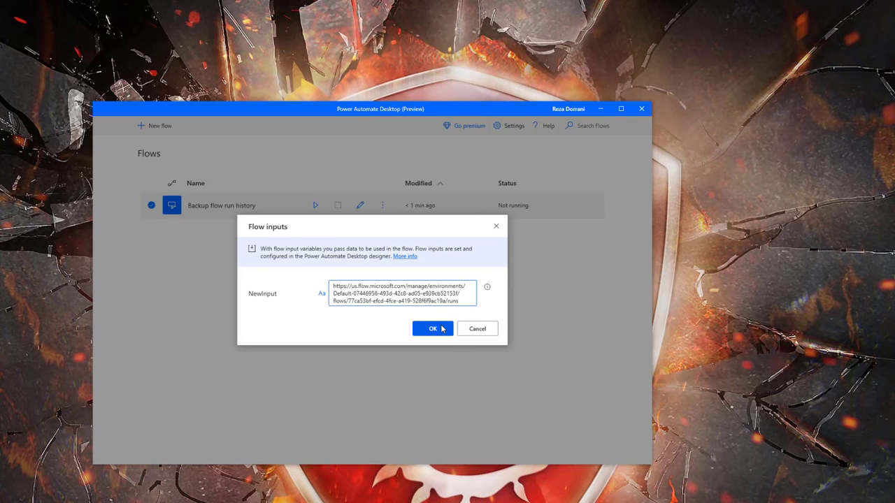
{"action": "left_click", "coordinate": [439, 320]}
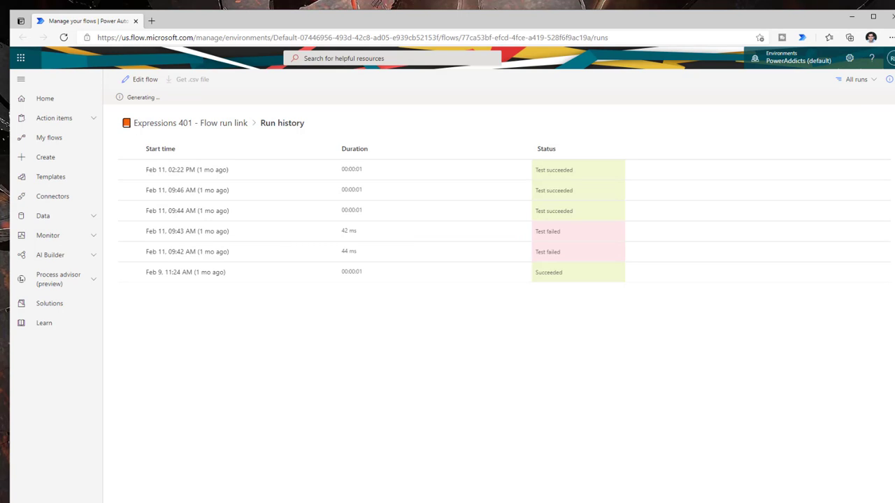
{"action": "key", "text": "alt+Tab"}
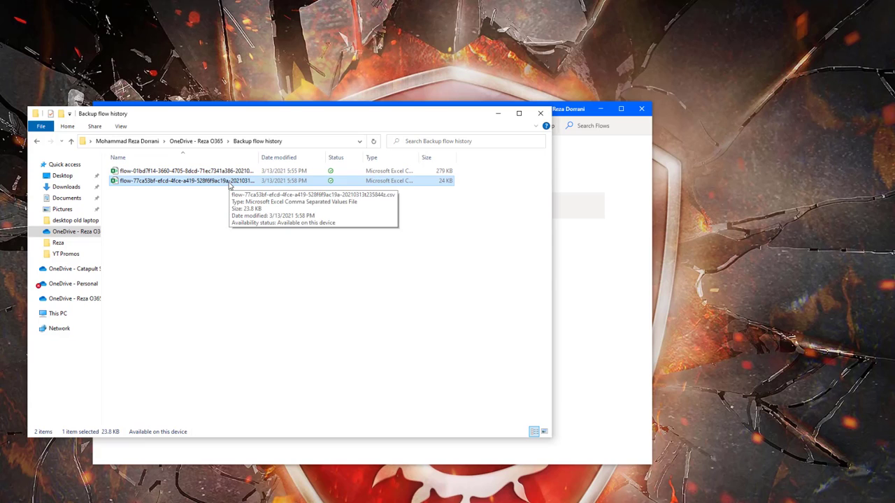
Minimize the Backup flow history File Explorer window
{"action": "left_click", "coordinate": [498, 113]}
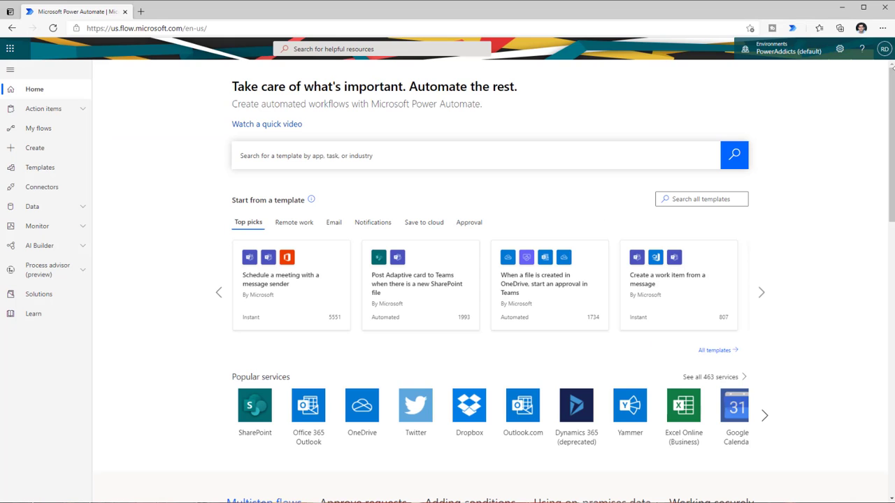
Go to the Desktop flows list, extend the expired trial, and view Backup flow run history's details
{"action": "left_click", "coordinate": [65, 136]}
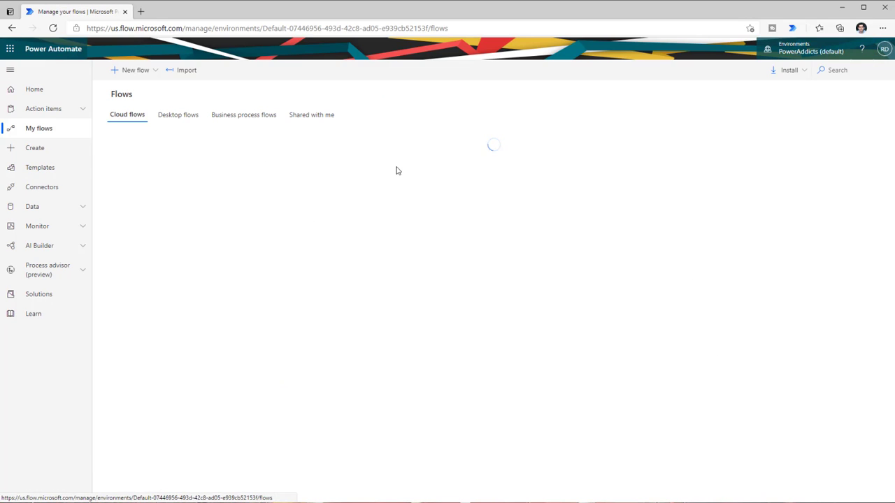
{"action": "left_click", "coordinate": [180, 117]}
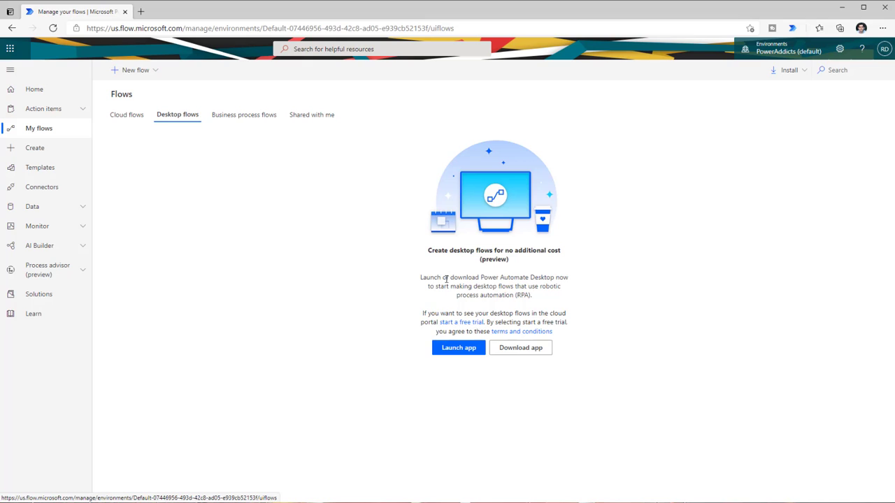
{"action": "left_click", "coordinate": [477, 323]}
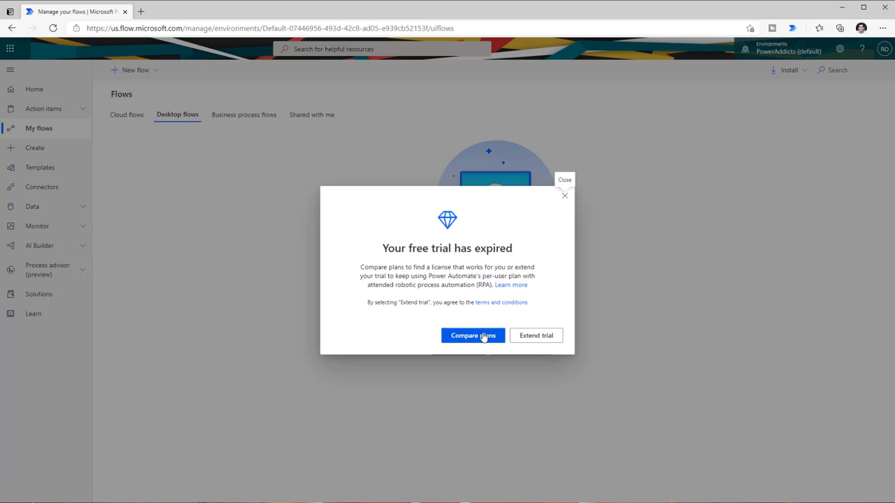
{"action": "left_click", "coordinate": [536, 338]}
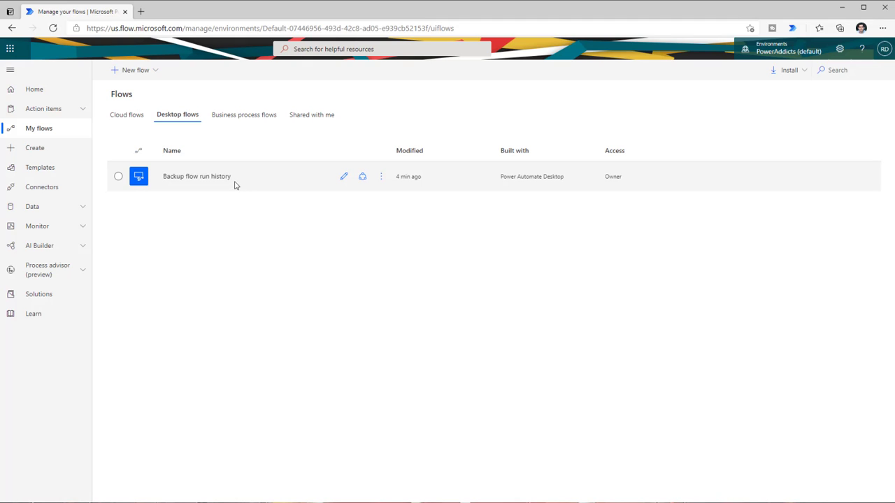
{"action": "left_click", "coordinate": [192, 176]}
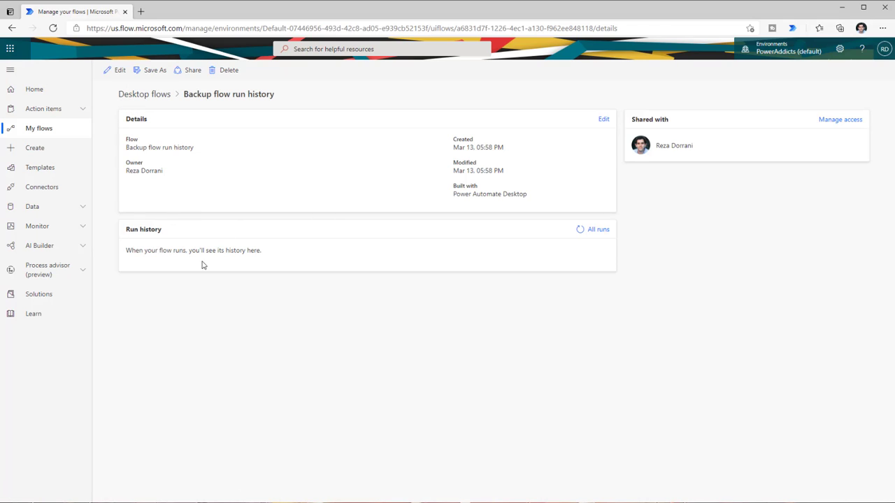
{"action": "left_click", "coordinate": [151, 102]}
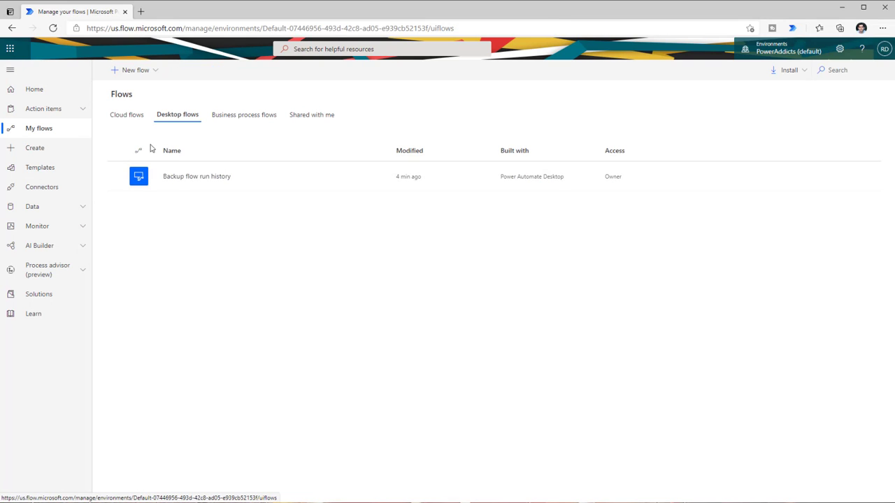
Create a scheduled cloud flow named 'Backup flow run history' repeating every 1 day
{"action": "left_click", "coordinate": [126, 116]}
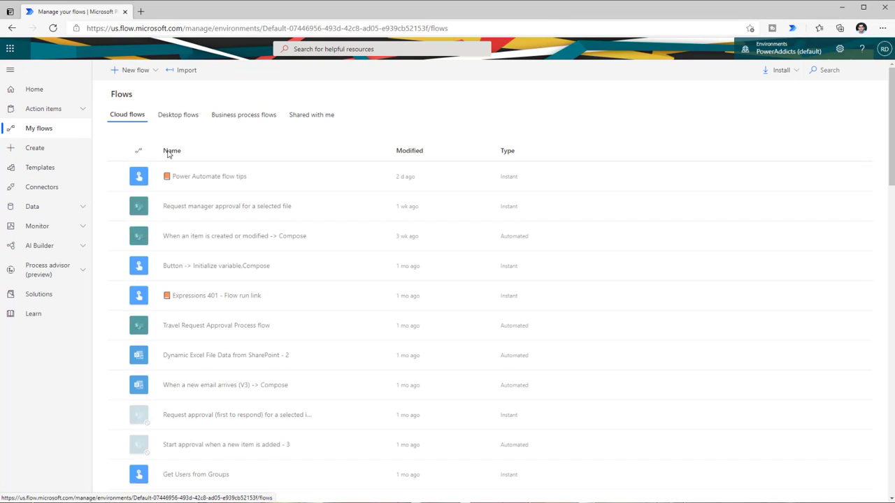
{"action": "left_click", "coordinate": [151, 73]}
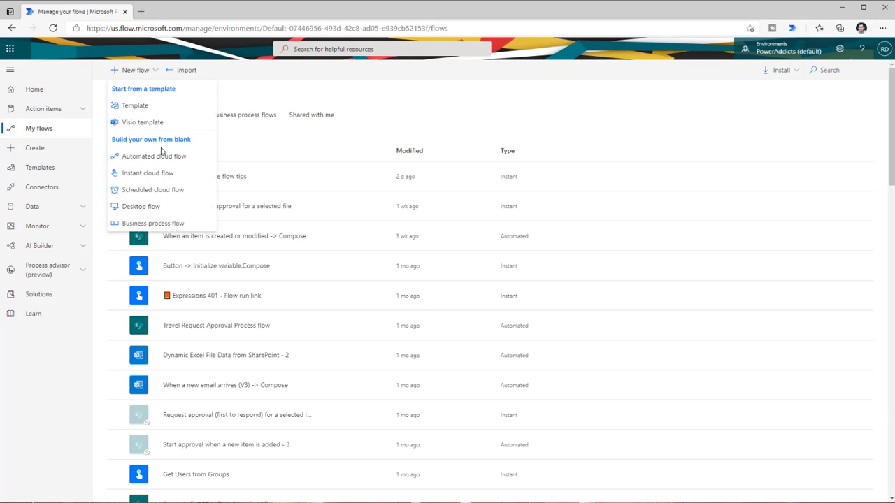
{"action": "left_click", "coordinate": [167, 190]}
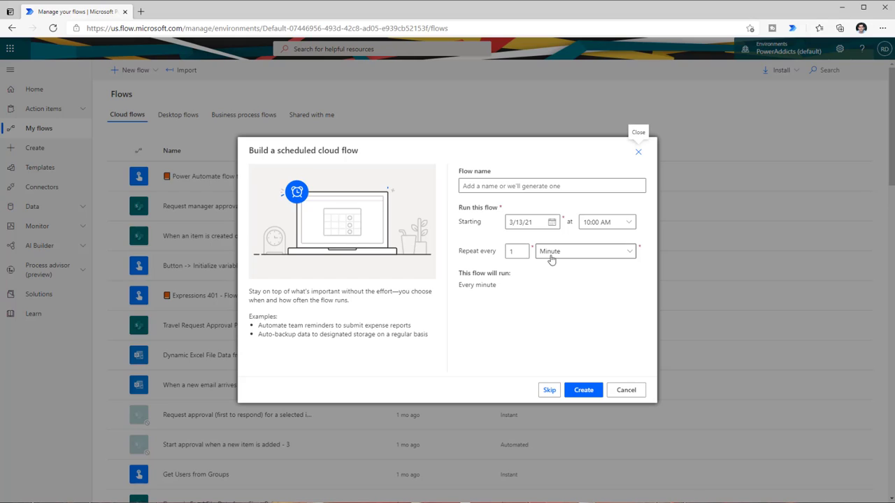
{"action": "left_click", "coordinate": [551, 259]}
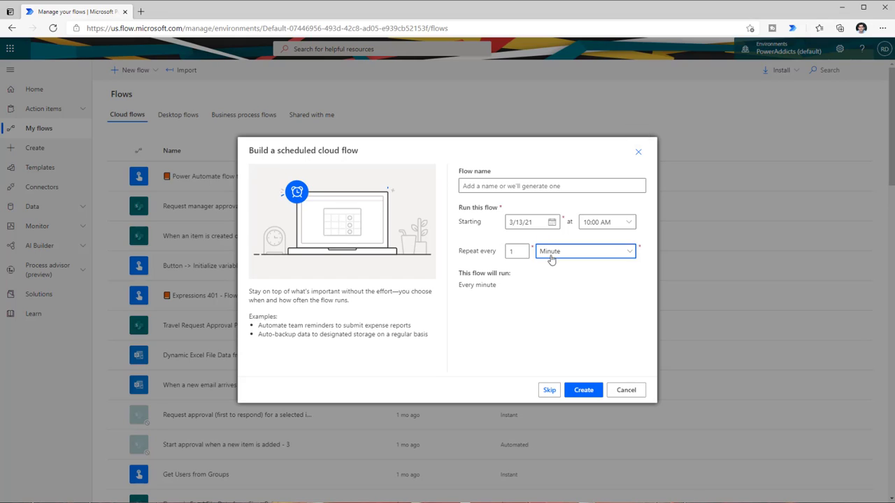
{"action": "left_click", "coordinate": [566, 301]}
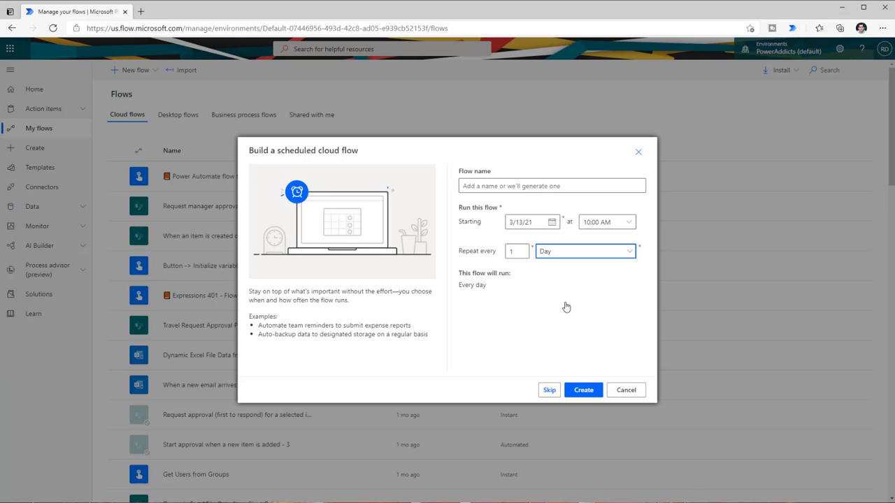
{"action": "left_click", "coordinate": [481, 186]}
{"action": "type", "text": "Backup flow run history"}
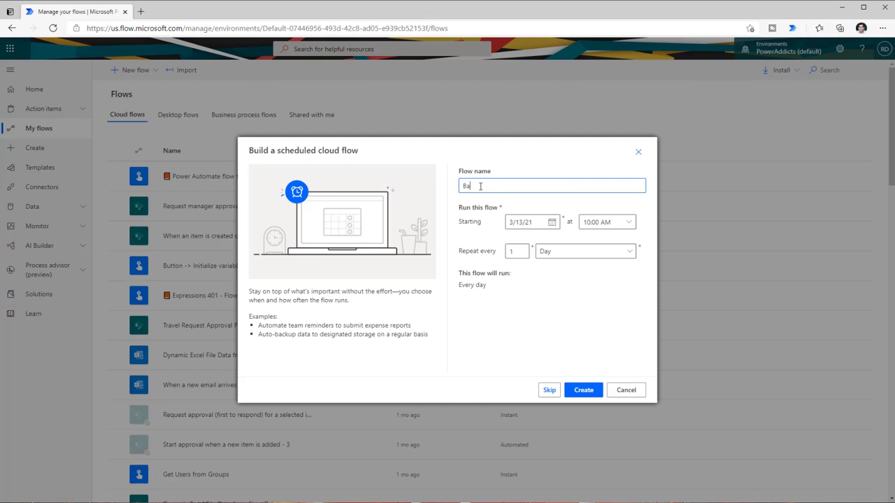
{"action": "left_click", "coordinate": [583, 391]}
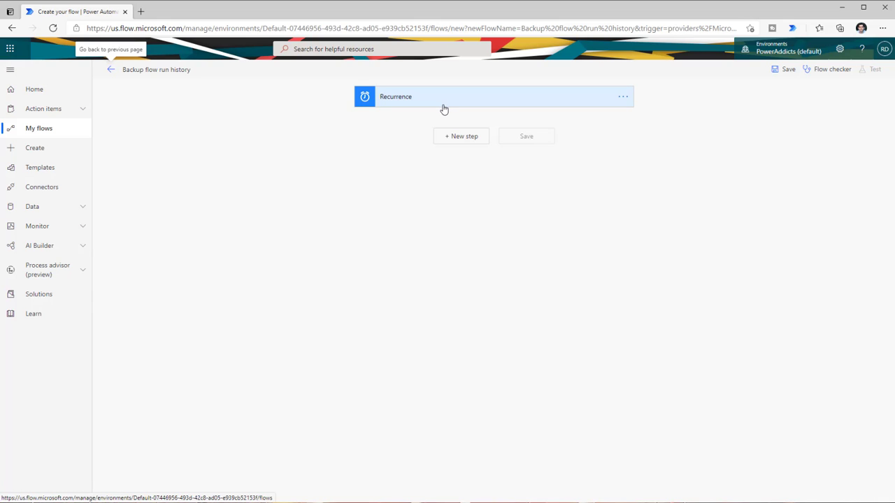
Add a Desktop flows 'Run a flow built with Power Automate Desktop' step after Recurrence and check its gateways
{"action": "left_click", "coordinate": [441, 136]}
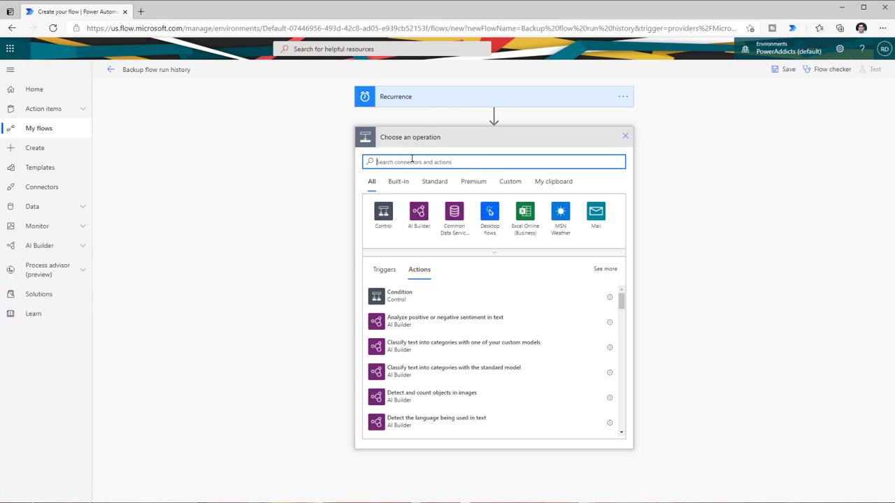
{"action": "type", "text": "desktop"}
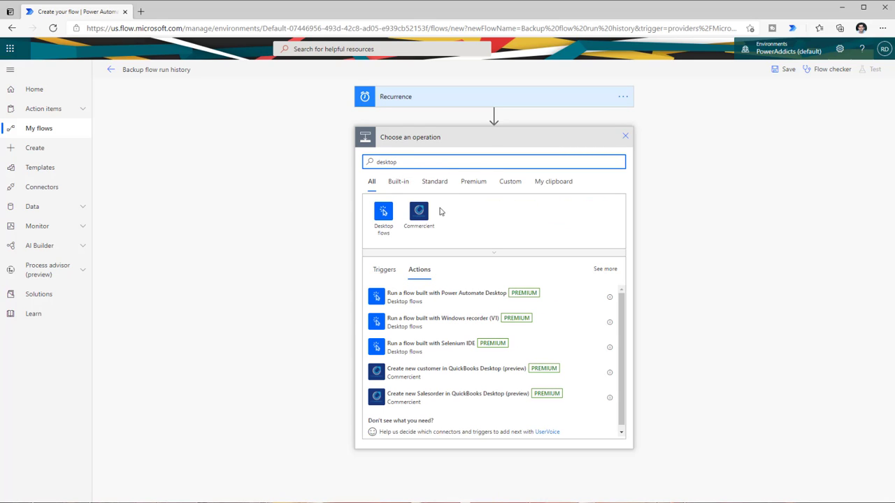
{"action": "left_click", "coordinate": [383, 221]}
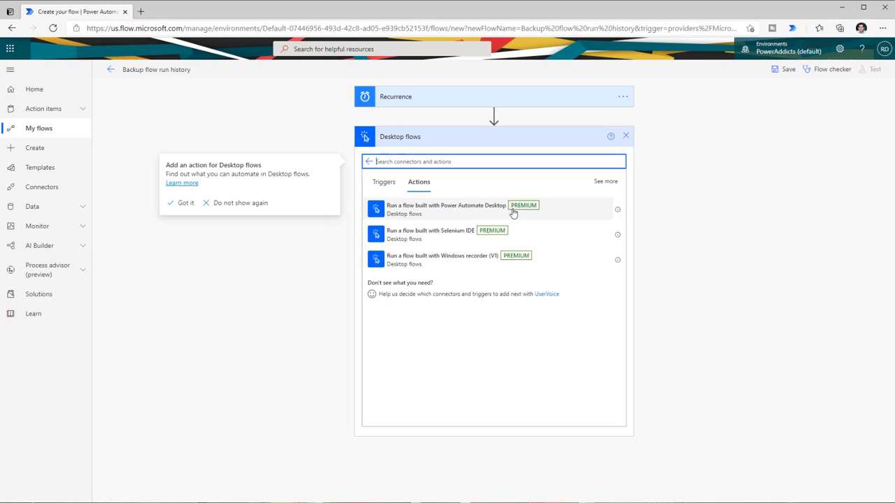
{"action": "left_click", "coordinate": [466, 208]}
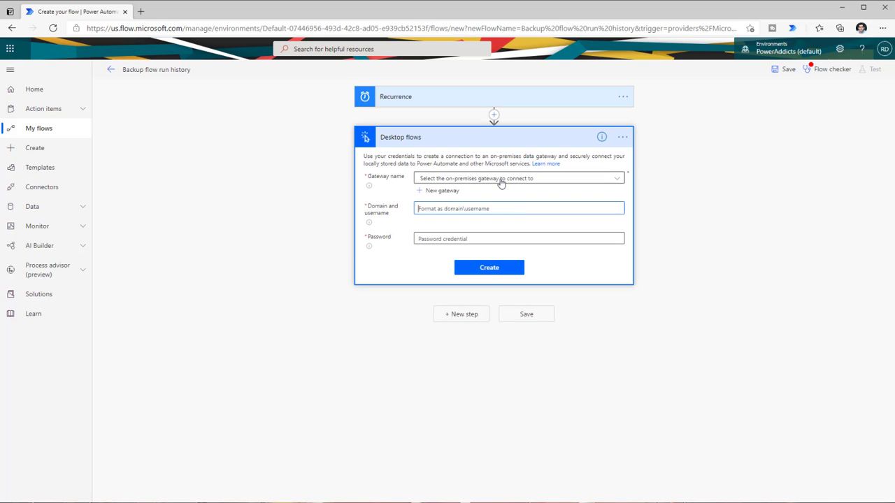
{"action": "left_click", "coordinate": [500, 180]}
{"action": "left_click", "coordinate": [661, 194]}
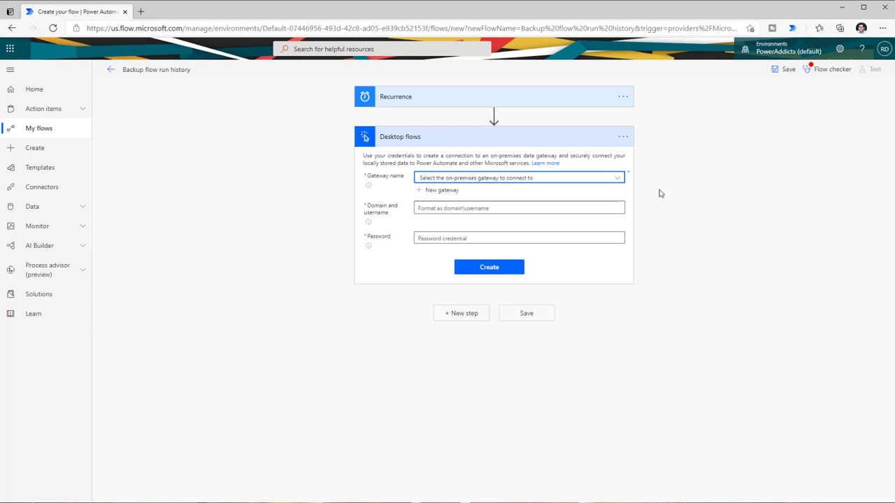
Download the new gateway installer, accept the terms and install the On-premises data gateway
{"action": "left_click", "coordinate": [450, 191]}
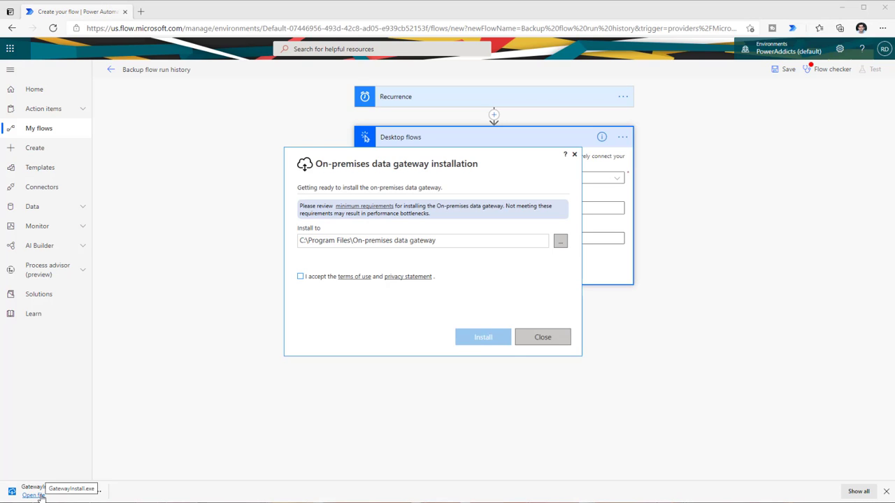
{"action": "left_click", "coordinate": [300, 277]}
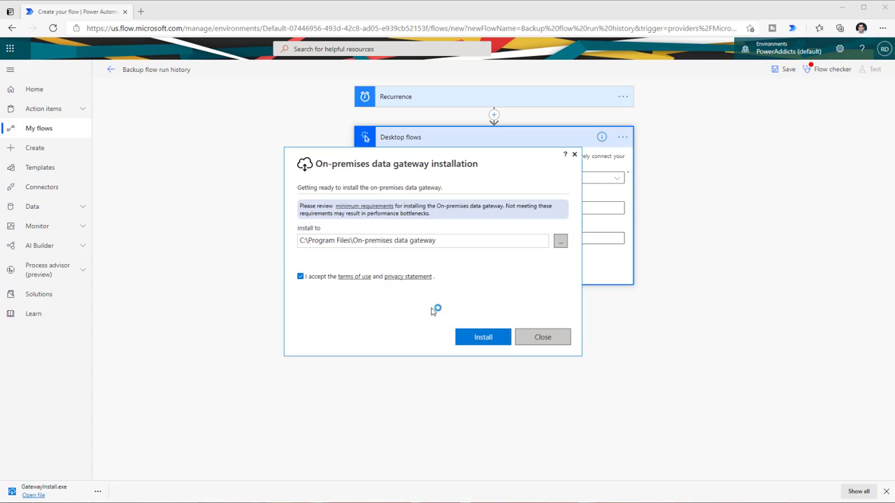
{"action": "left_click", "coordinate": [501, 337]}
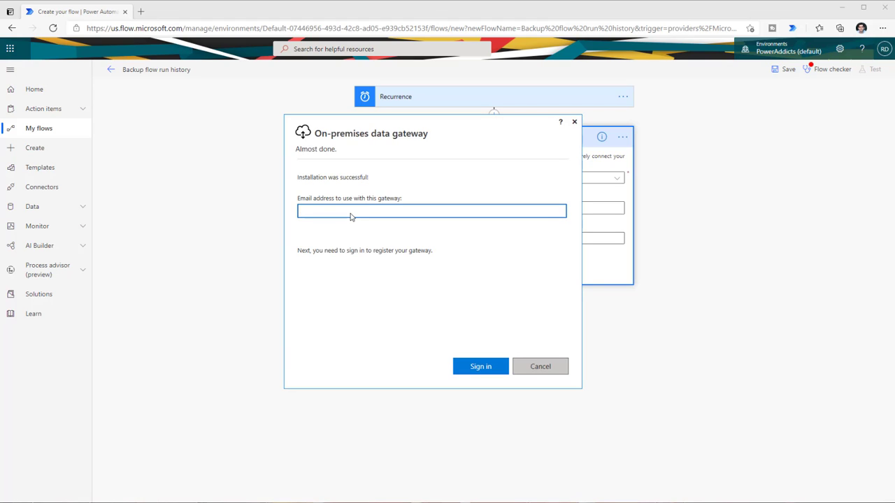
Sign in with the account e-mail and register a new gateway with a name and recovery key
{"action": "key", "text": "Return"}
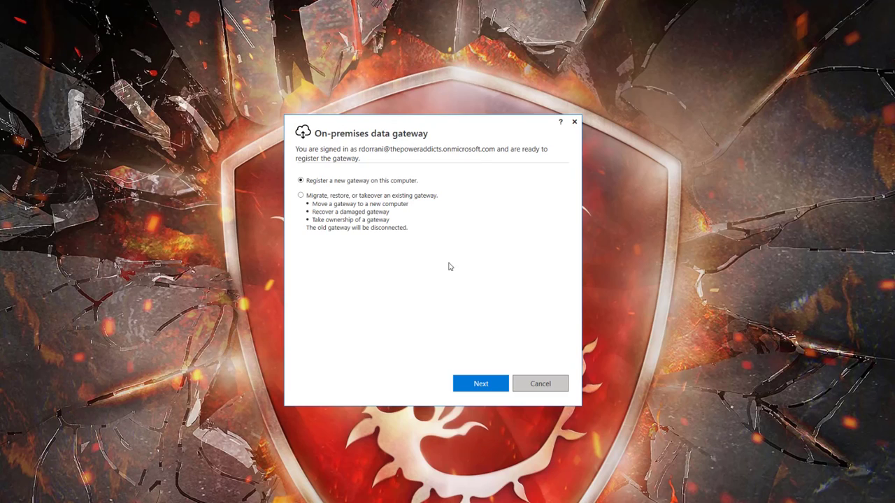
{"action": "left_click", "coordinate": [480, 377]}
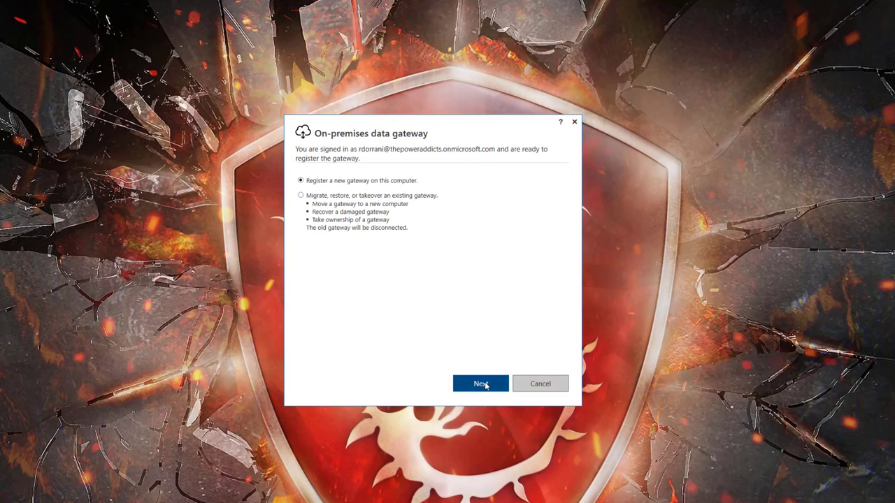
{"action": "left_click", "coordinate": [328, 195]}
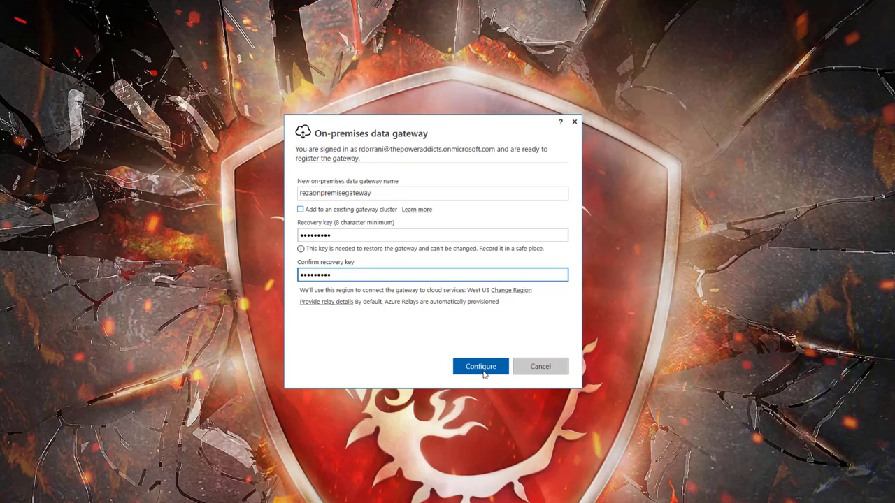
{"action": "left_click", "coordinate": [481, 368]}
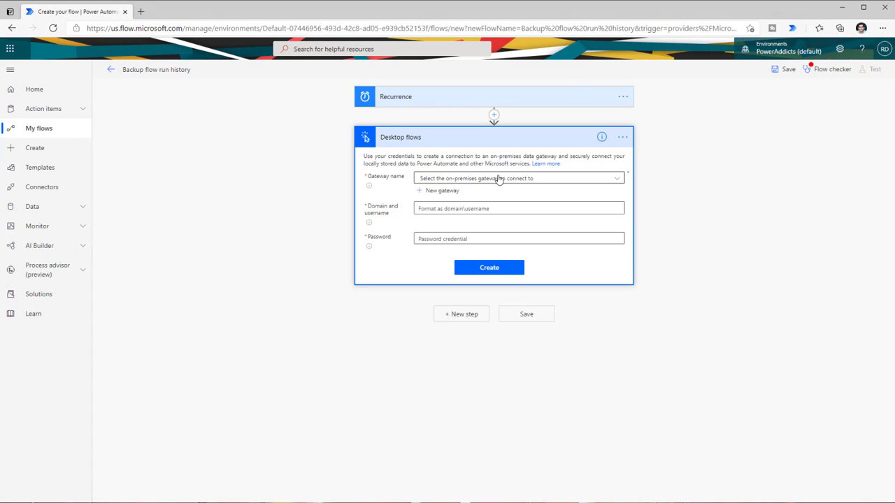
Set up the Desktop flows connection on the newly registered gateway with domain and username credentials
{"action": "left_click", "coordinate": [499, 179]}
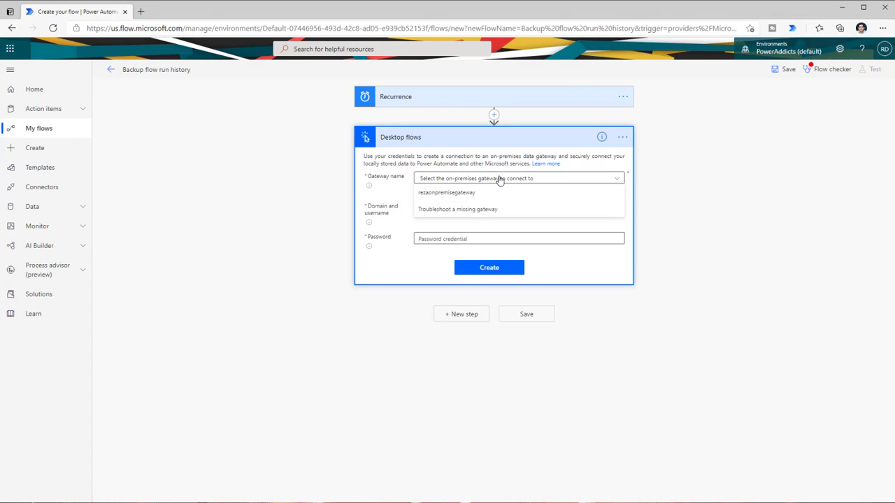
{"action": "left_click", "coordinate": [467, 199]}
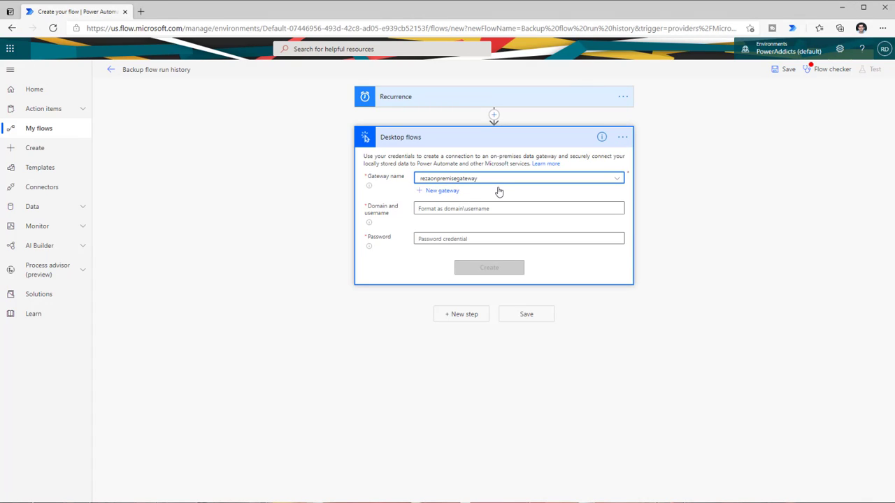
{"action": "left_click", "coordinate": [466, 206]}
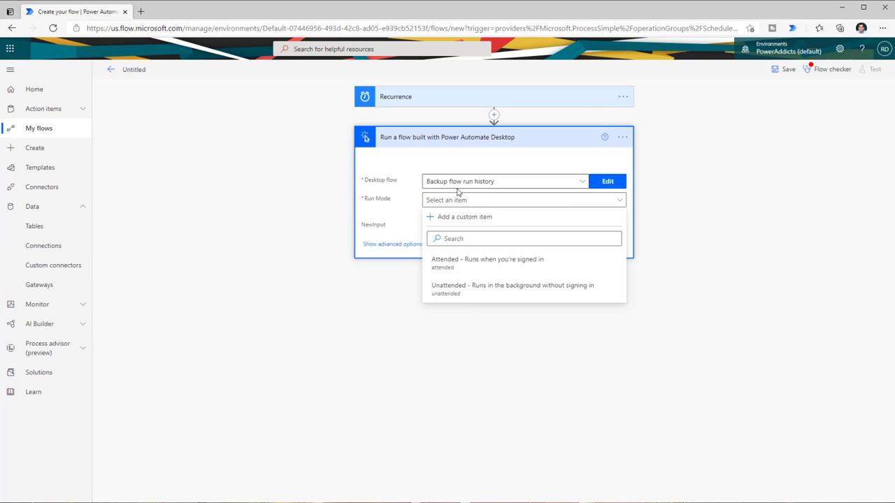
Run 'Backup flow run history' in Attended mode, pasting the cloud flow's runs URL as NewInput
{"action": "left_click", "coordinate": [458, 189]}
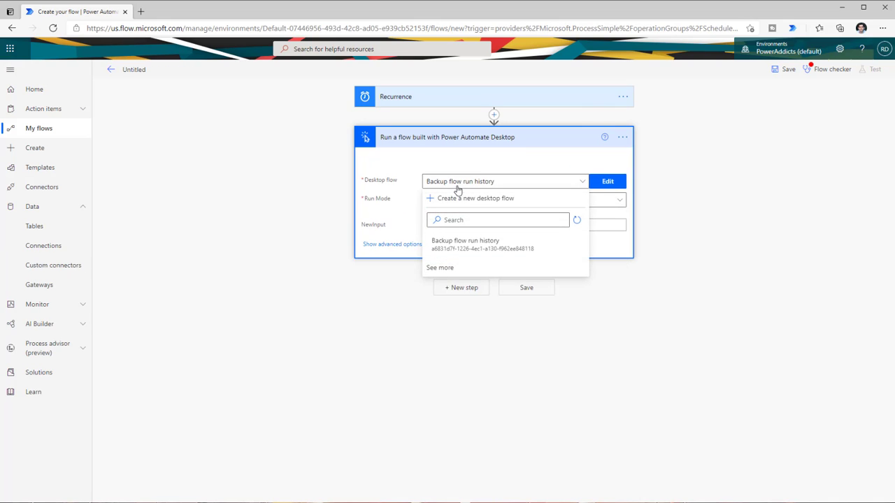
{"action": "left_click", "coordinate": [478, 249]}
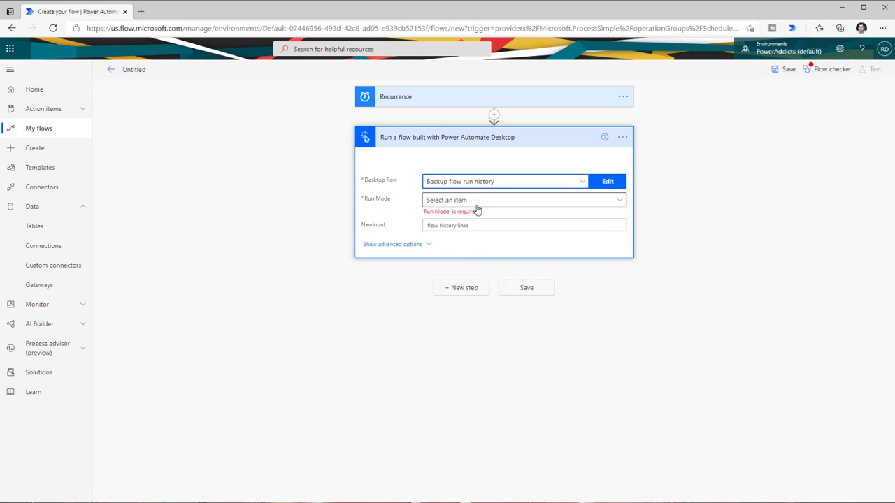
{"action": "left_click", "coordinate": [478, 209]}
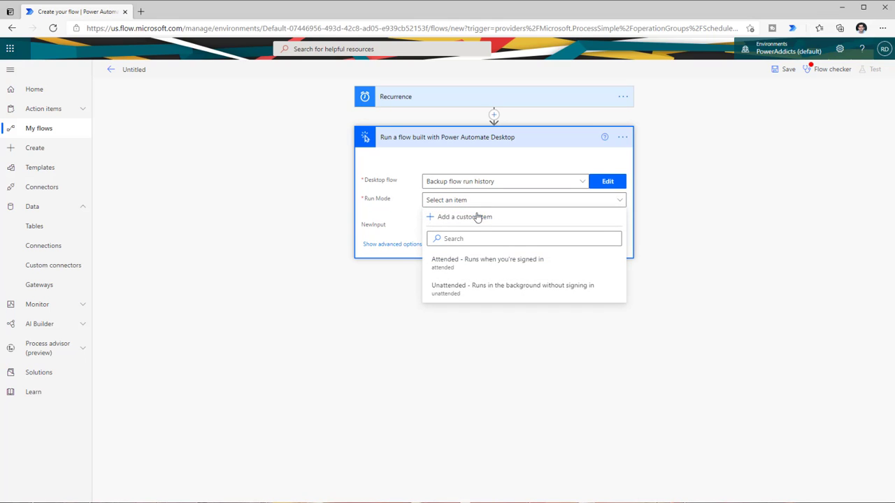
{"action": "left_click", "coordinate": [479, 268]}
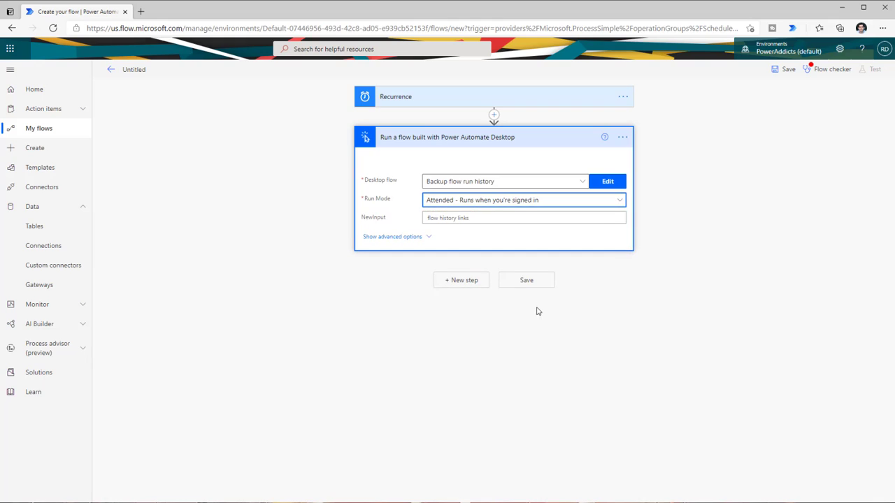
{"action": "left_click", "coordinate": [463, 218]}
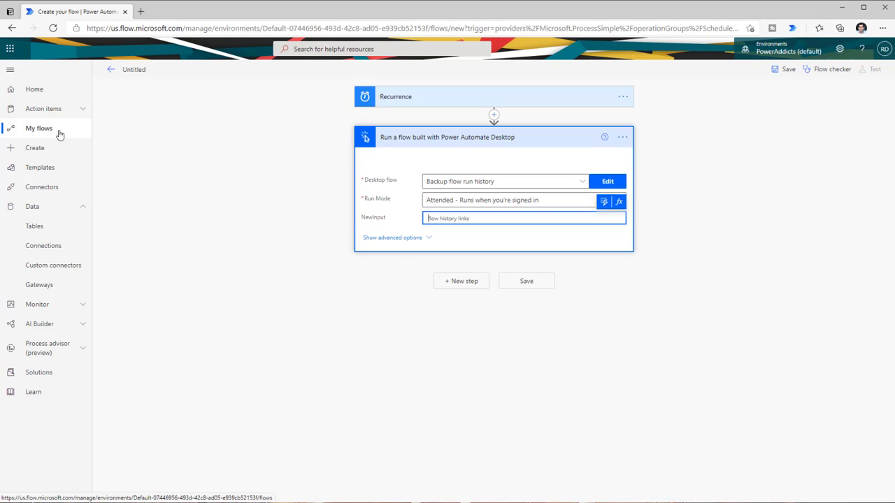
{"action": "key", "text": "ctrl+v"}
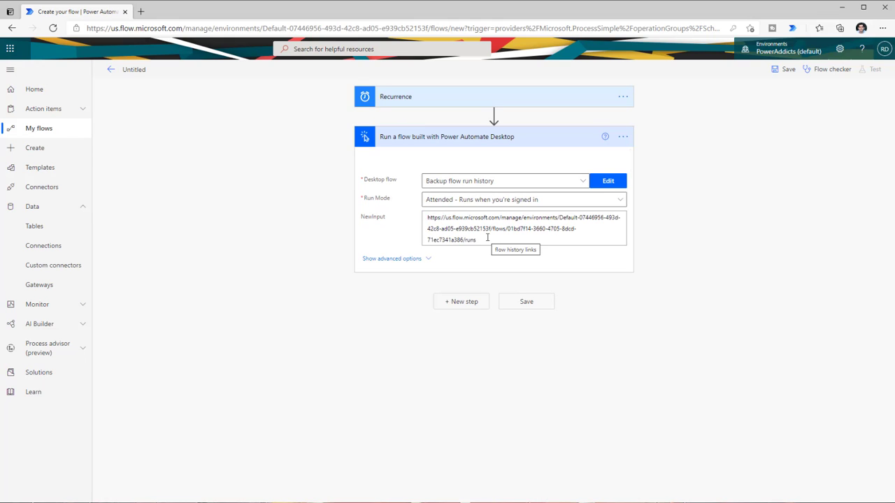